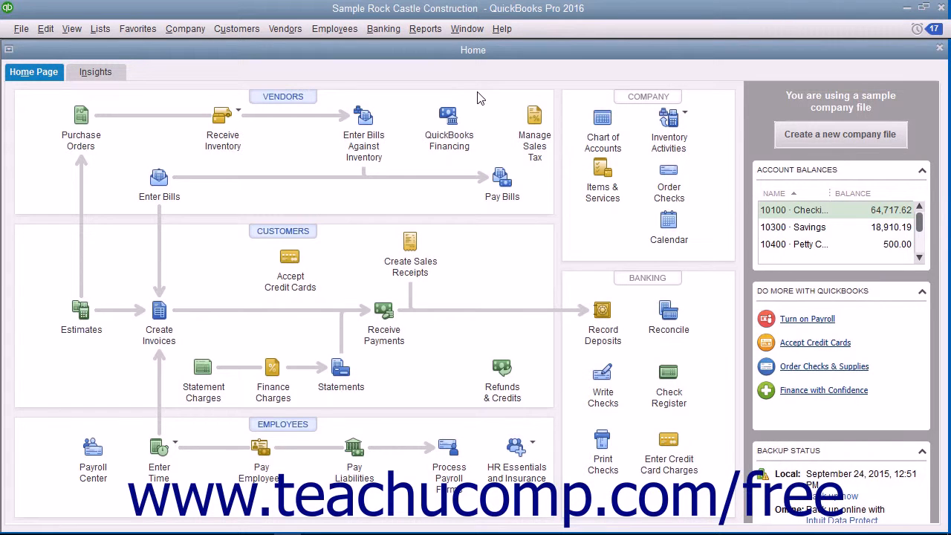
# Step: Open the Open Invoices report from the Customers & Receivables reports
pyautogui.click(437, 36)
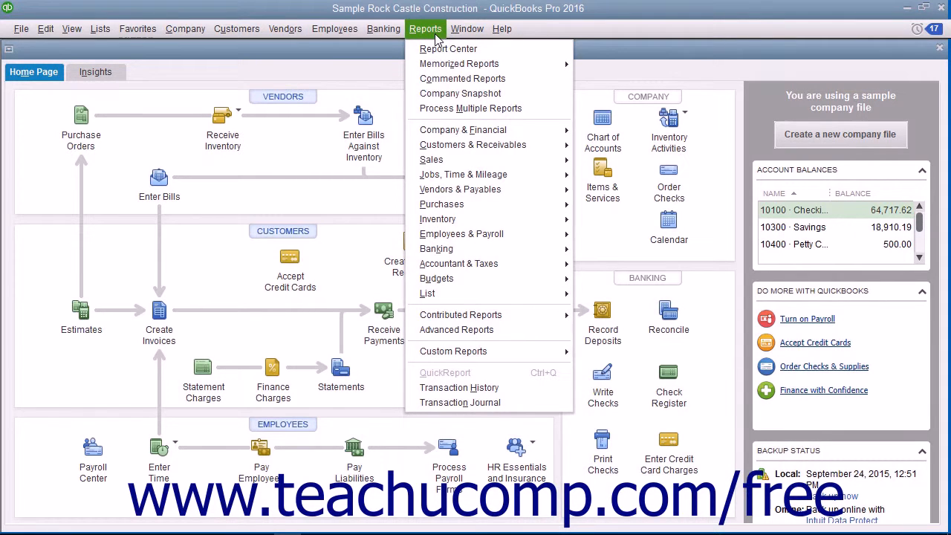
pyautogui.moveTo(461, 145)
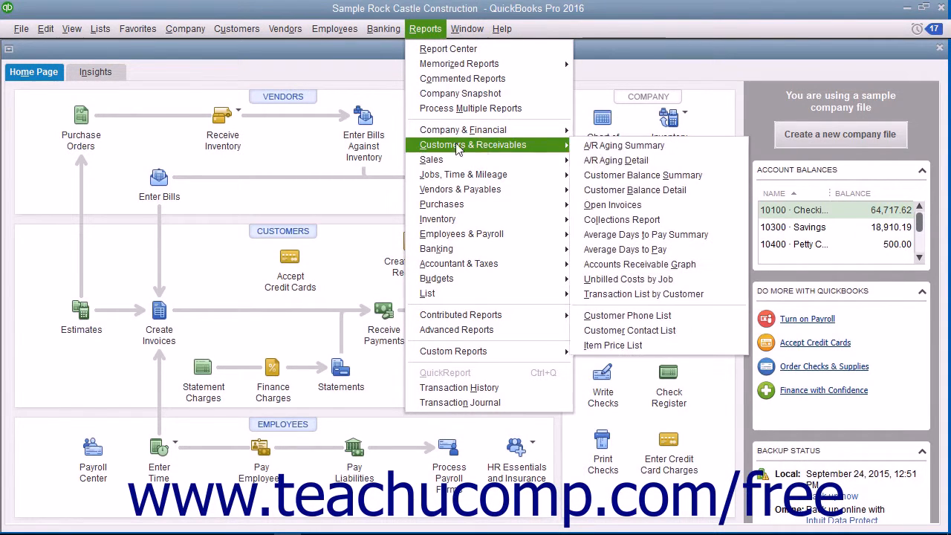
pyautogui.click(602, 207)
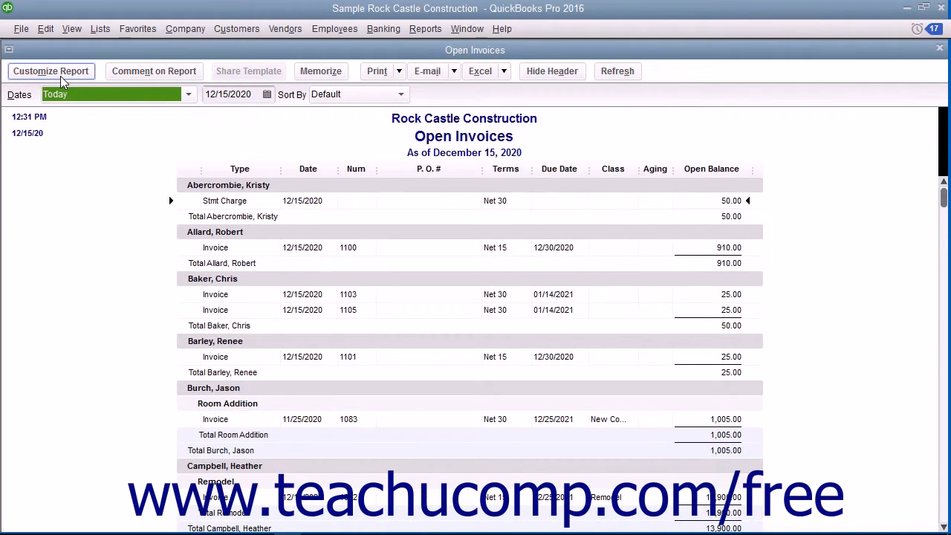
# Step: View the customization settings of the Open Invoices report, cancel them without changes, and close the report
pyautogui.click(60, 75)
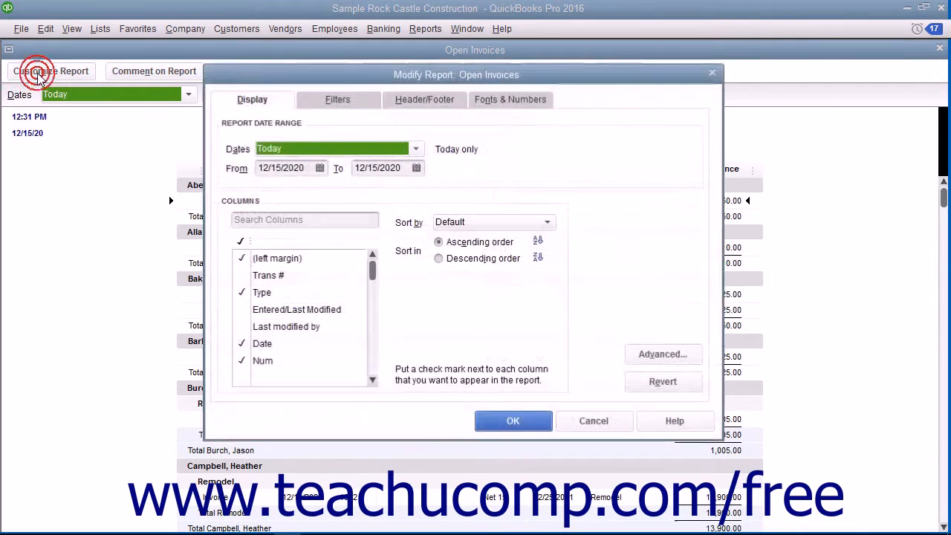
pyautogui.click(280, 76)
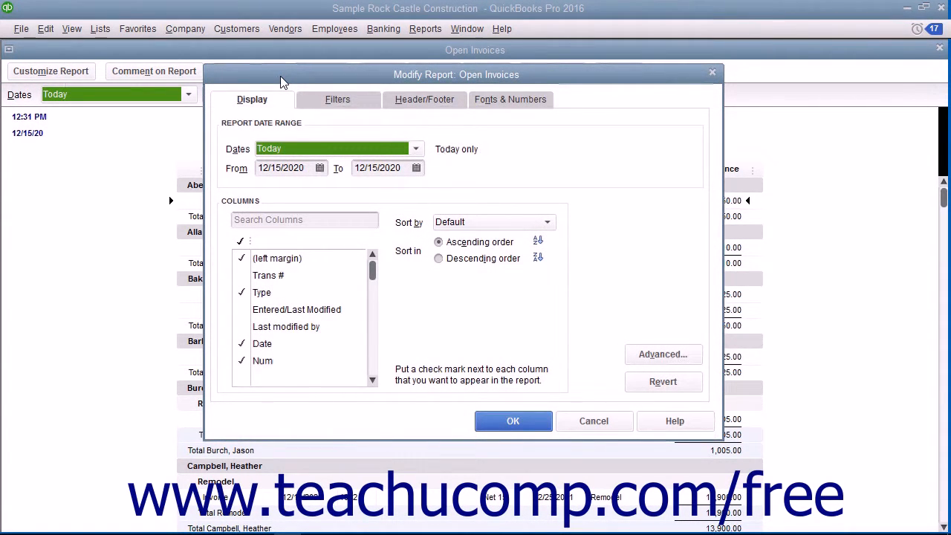
pyautogui.click(594, 421)
pyautogui.click(939, 48)
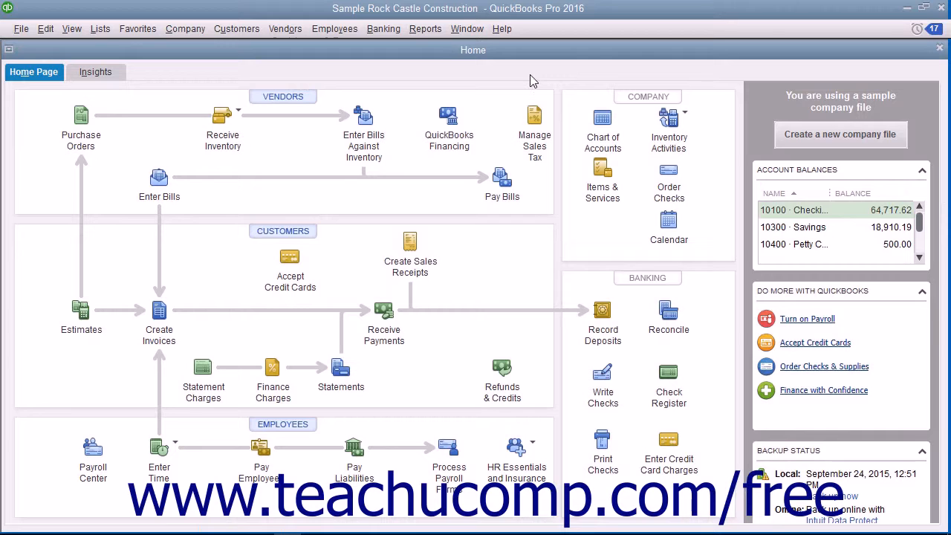
# Step: Create a custom summary report
pyautogui.click(425, 28)
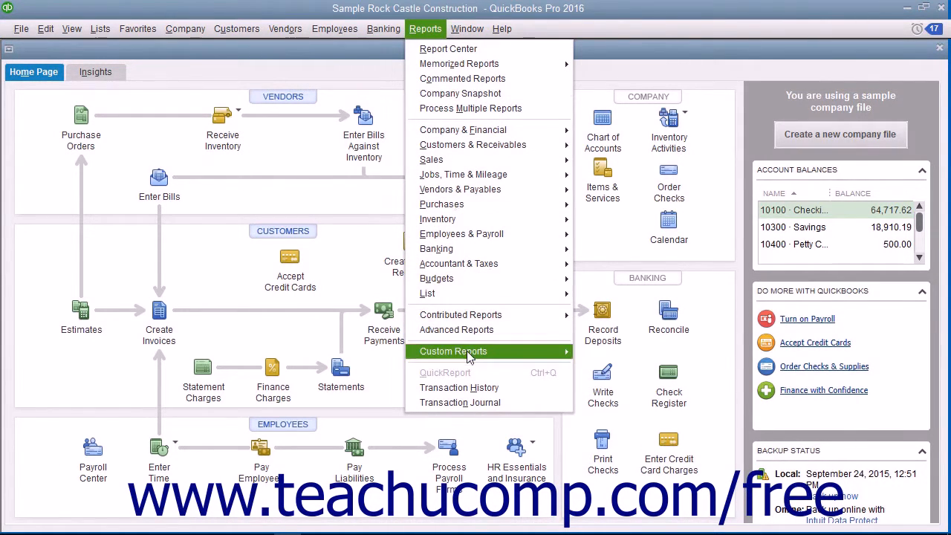
pyautogui.moveTo(469, 356)
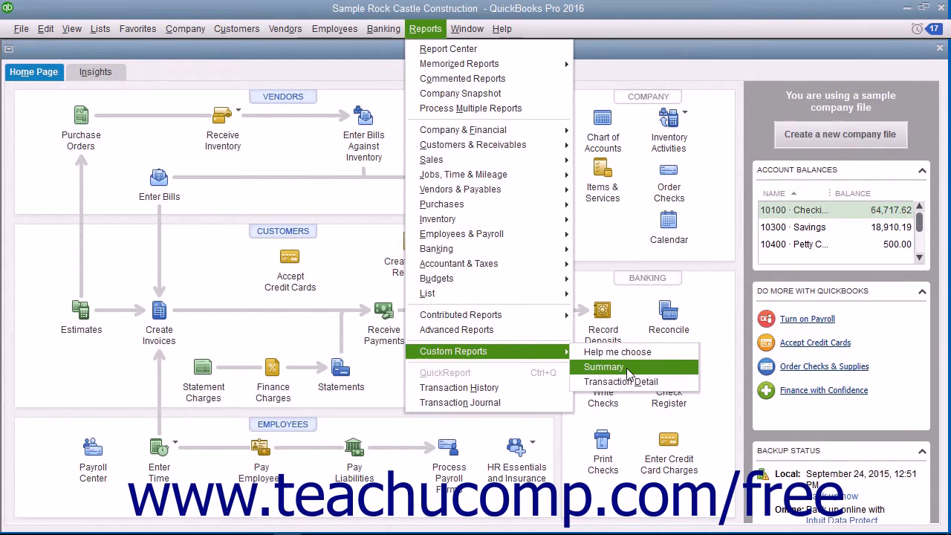
pyautogui.click(603, 367)
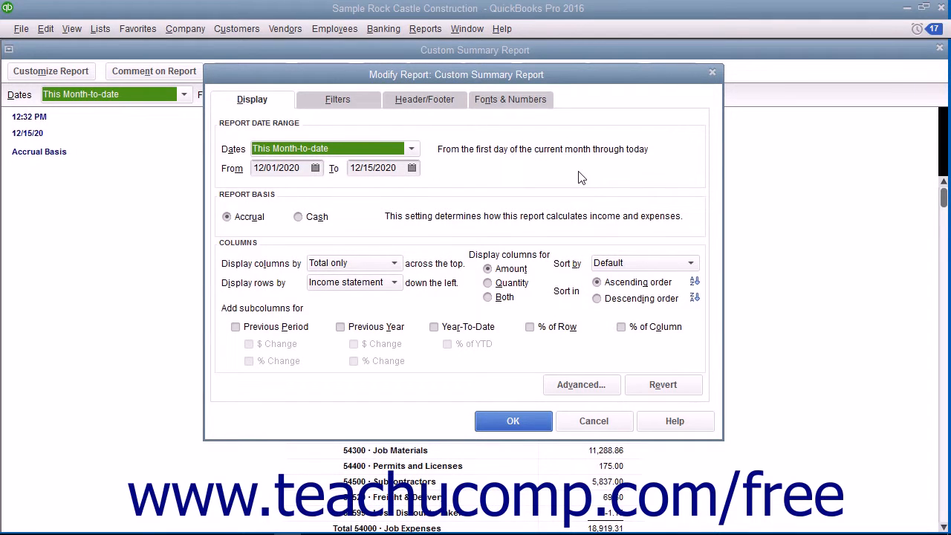
# Step: Examine the Filters, Header/Footer, and Fonts & Numbers settings of the custom summary report, and return to its Display settings
pyautogui.click(272, 103)
pyautogui.click(327, 101)
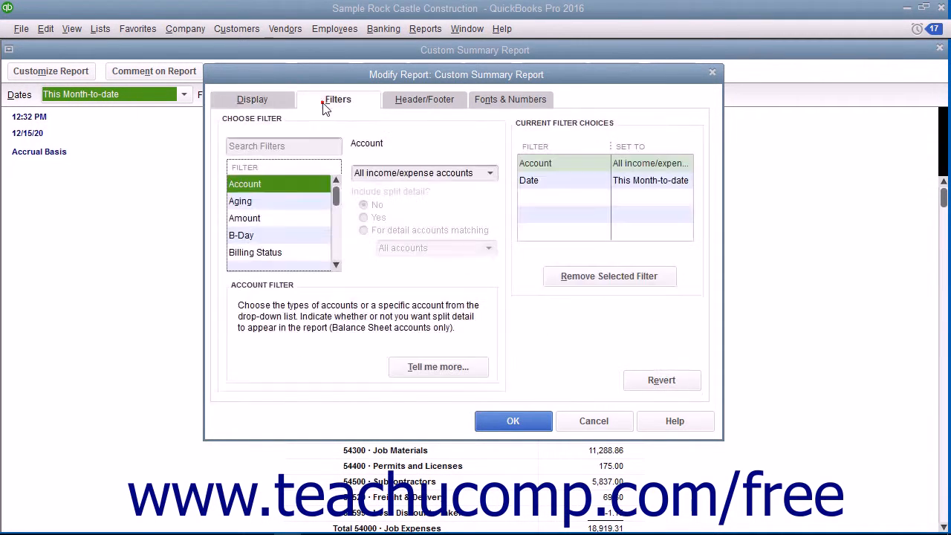
pyautogui.click(422, 106)
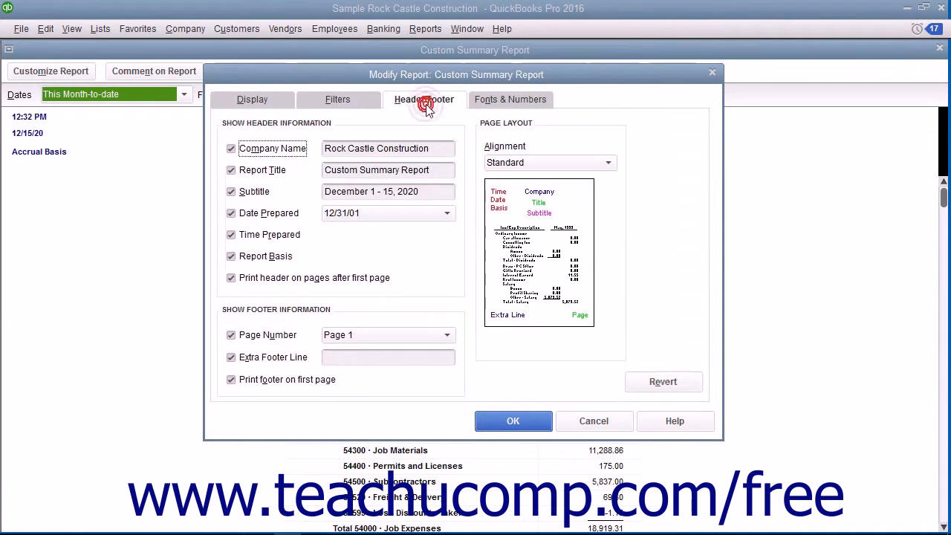
pyautogui.click(501, 108)
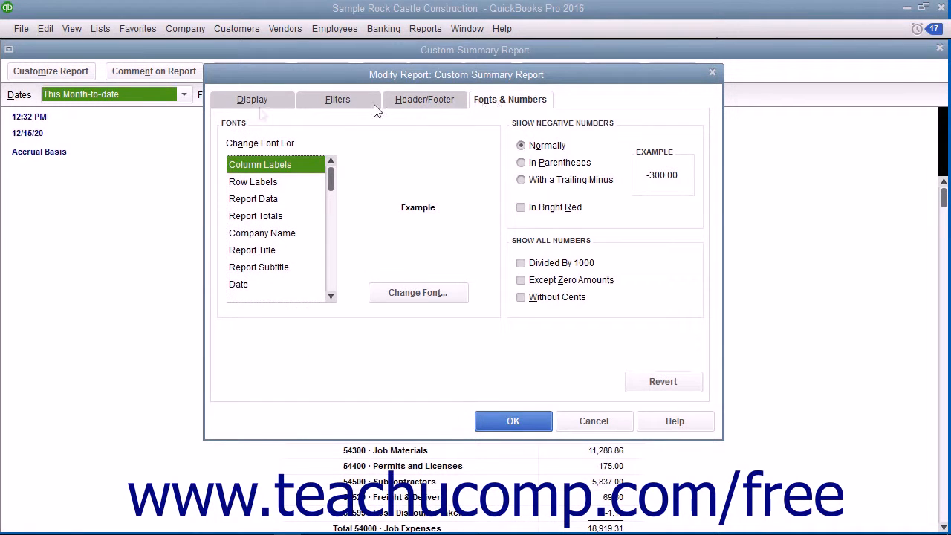
pyautogui.click(258, 110)
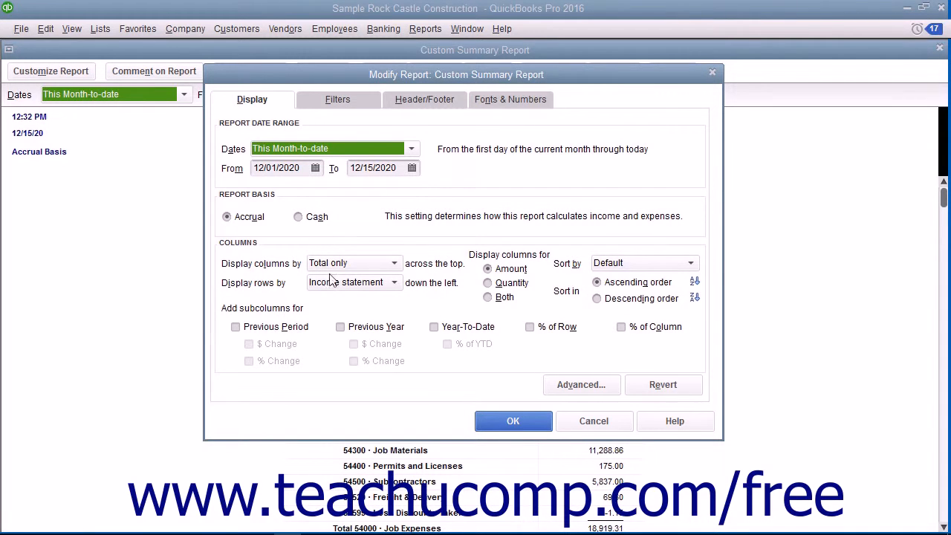
pyautogui.click(338, 101)
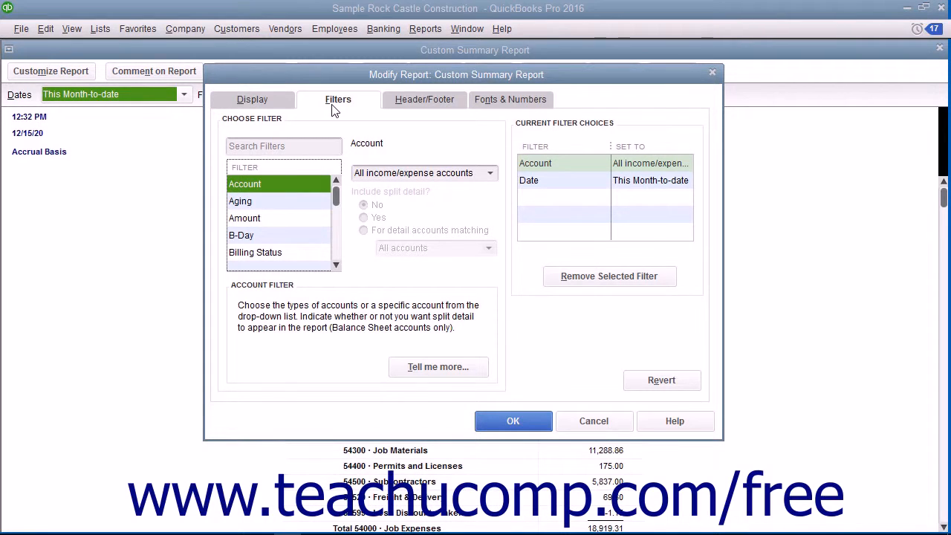
pyautogui.click(430, 104)
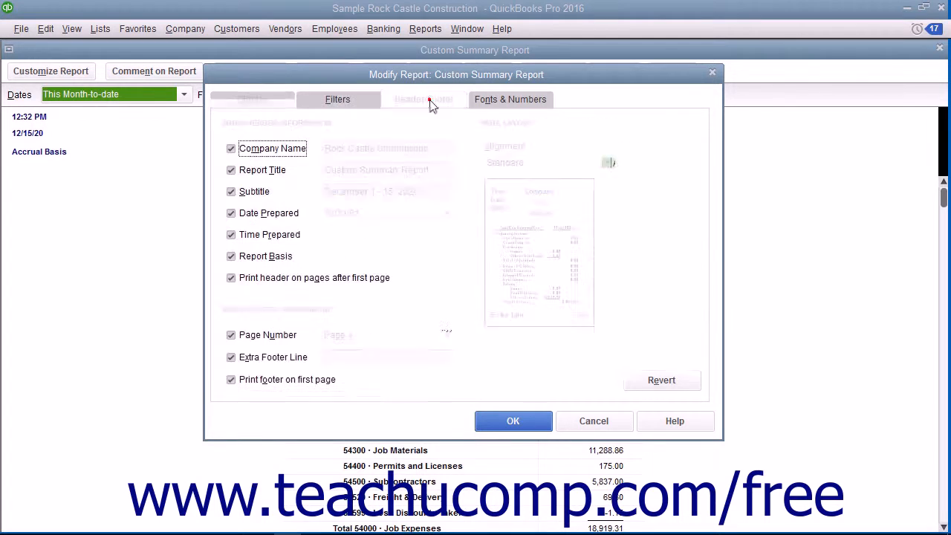
pyautogui.click(519, 104)
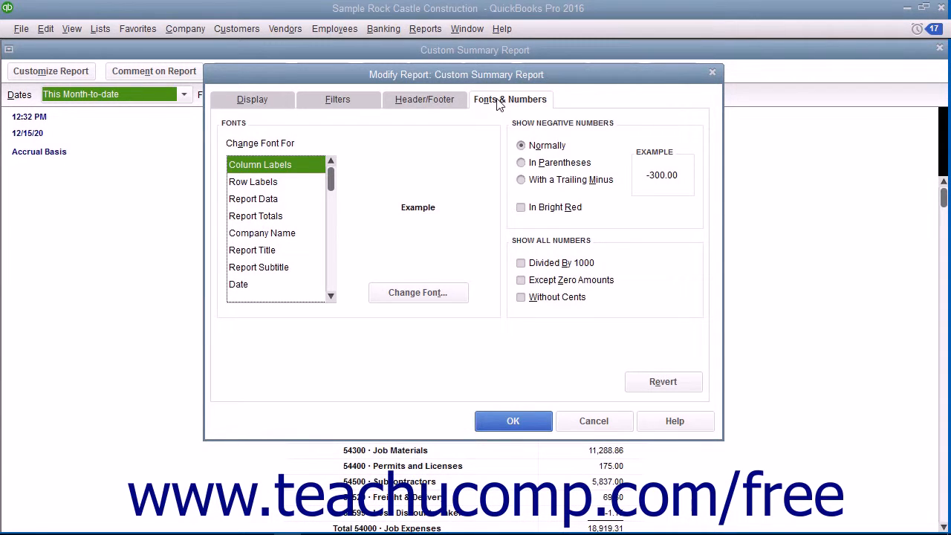
pyautogui.click(279, 103)
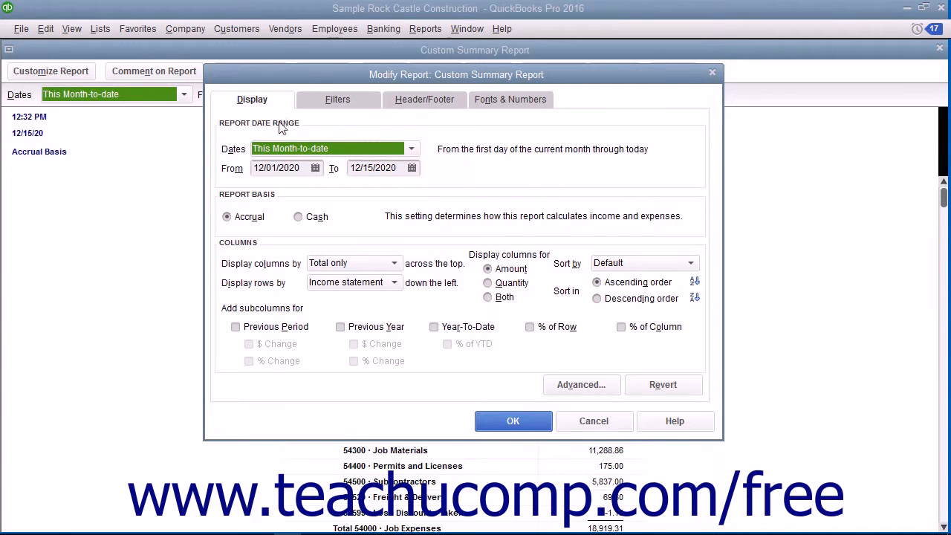
# Step: Examine the preset date ranges and the From and To calendars for the summary report without changing the dates
pyautogui.click(239, 148)
pyautogui.click(410, 149)
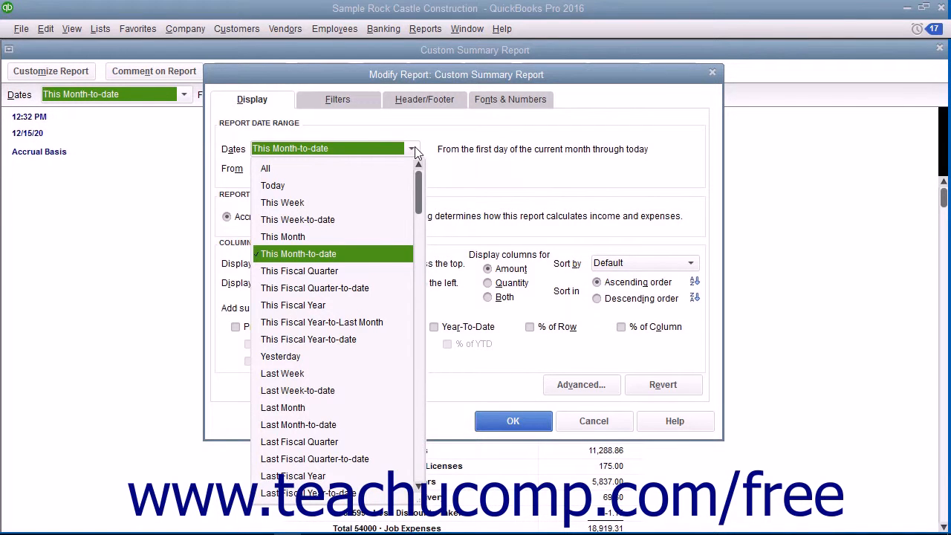
pyautogui.click(415, 150)
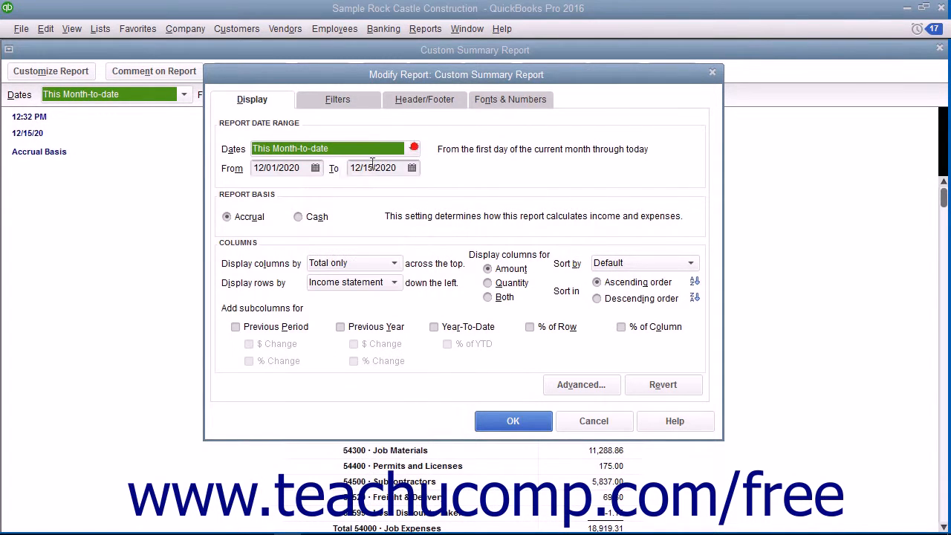
pyautogui.click(316, 167)
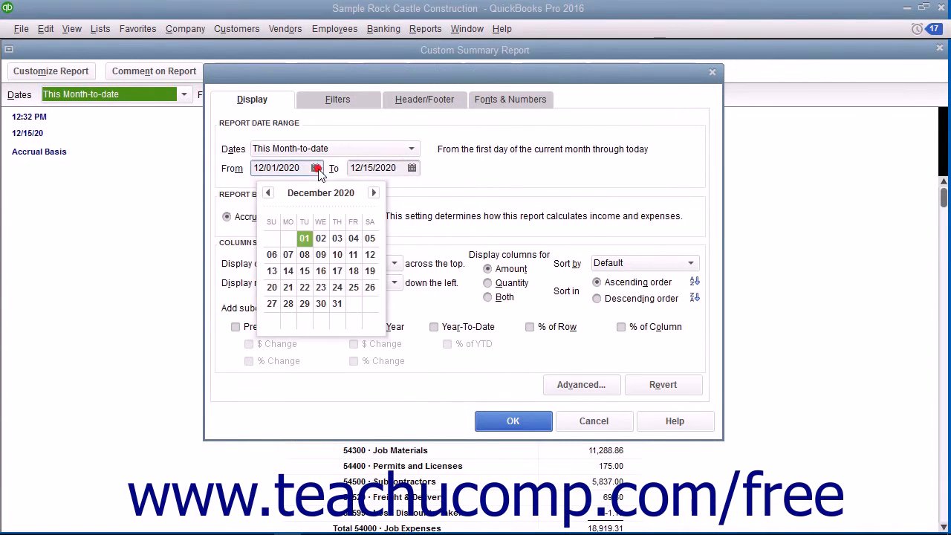
pyautogui.click(411, 168)
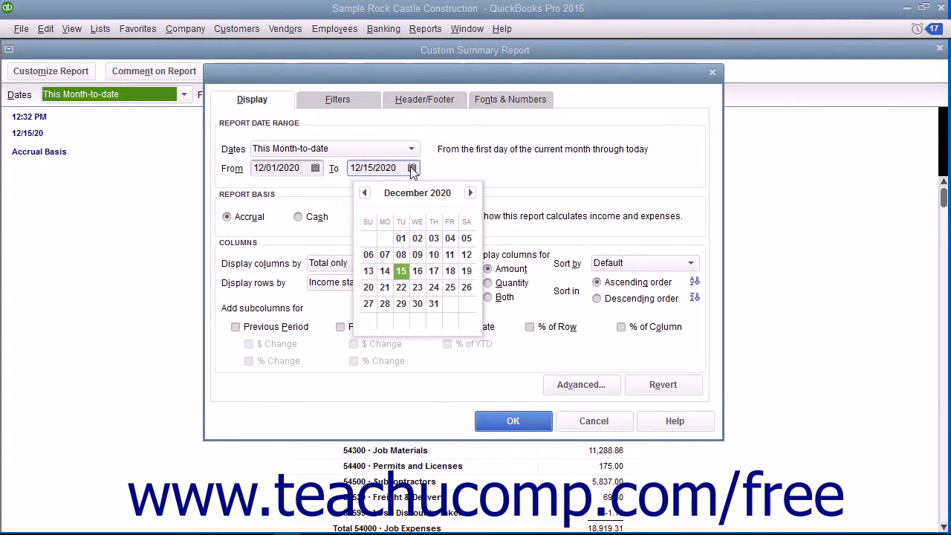
pyautogui.click(587, 186)
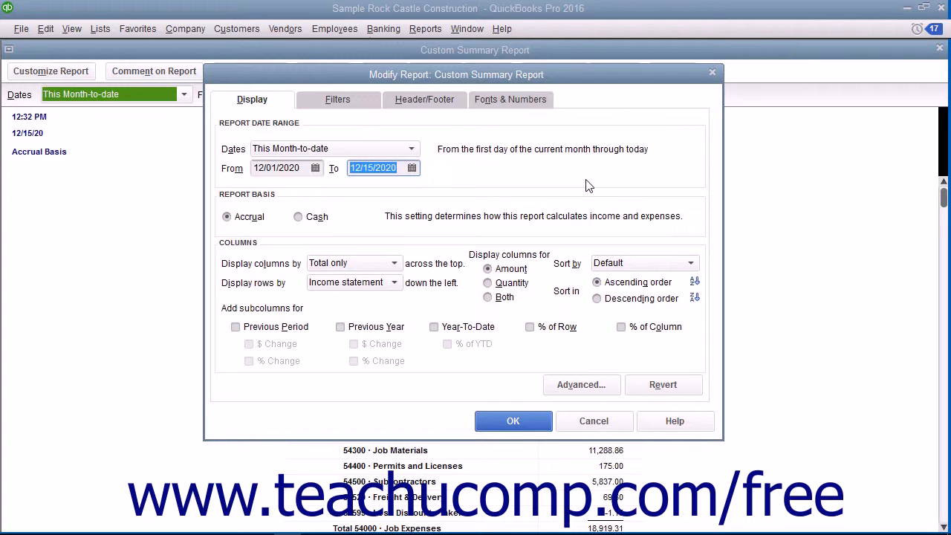
# Step: Select the Accrual report basis, and close the custom summary report with its modification settings
pyautogui.click(246, 217)
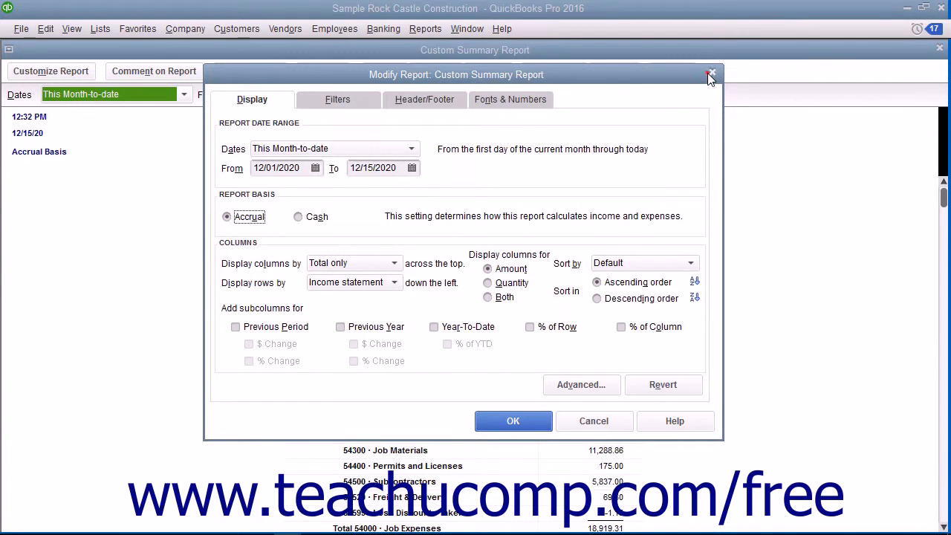
pyautogui.press('Return')
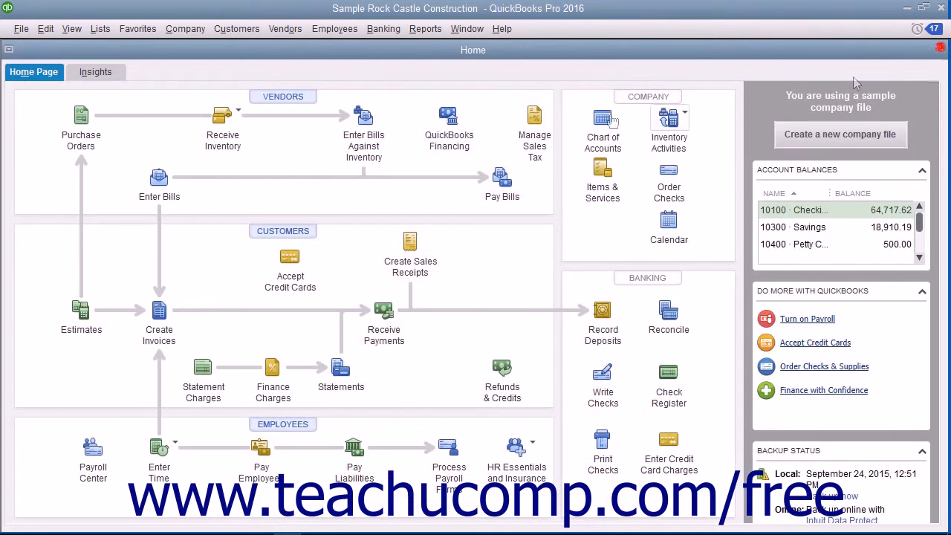
# Step: Create a custom transaction detail report
pyautogui.click(425, 28)
pyautogui.moveTo(521, 352)
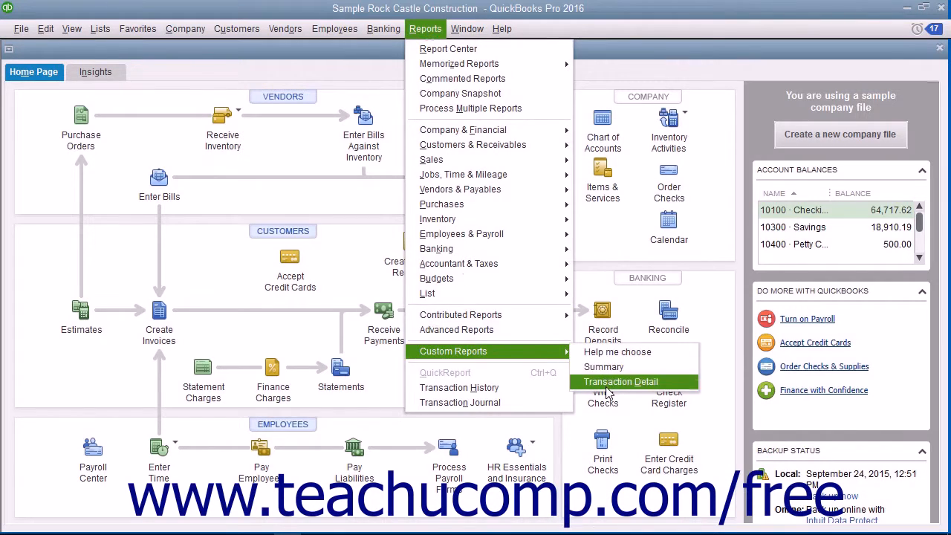
pyautogui.click(611, 382)
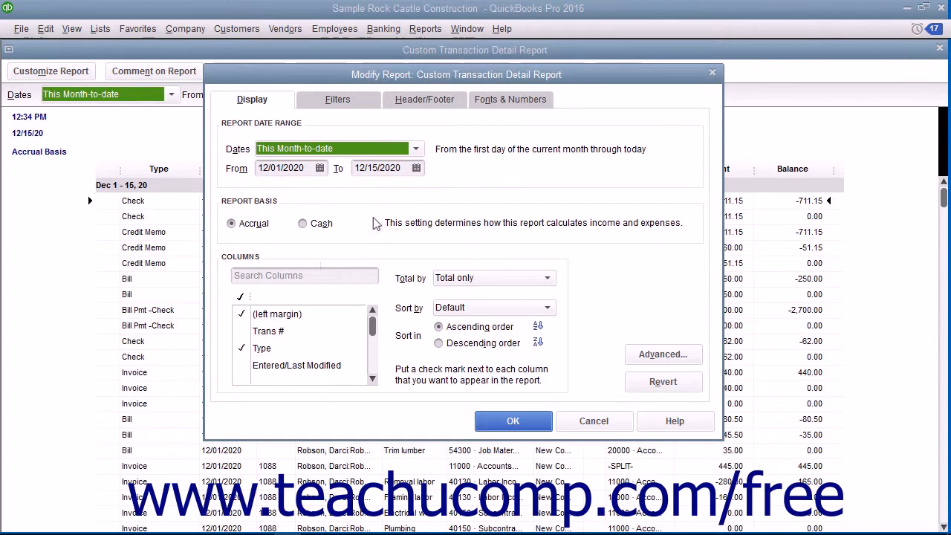
# Step: Include the Trans # and Source Name columns in the transaction detail report, leaving Name Address out
pyautogui.click(241, 332)
pyautogui.scroll(-1, 260, 343)
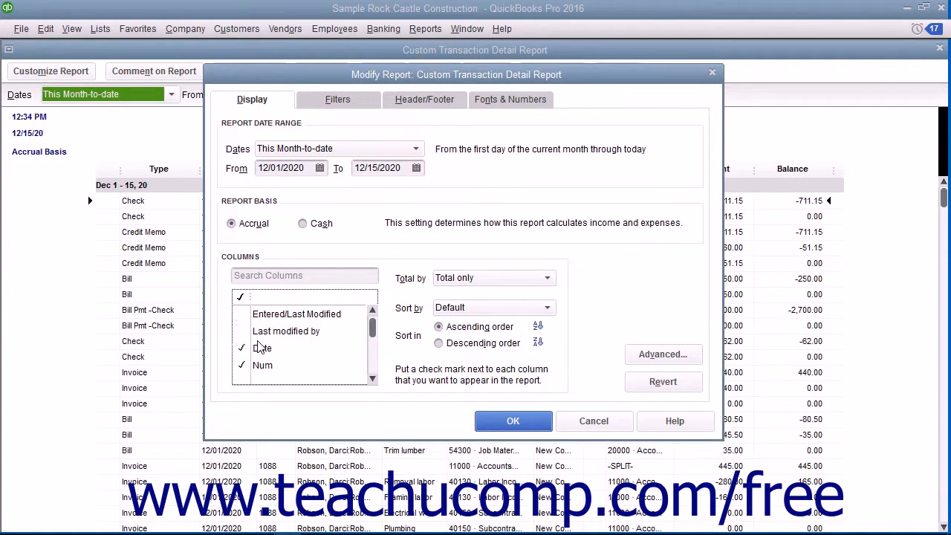
pyautogui.scroll(-1, 260, 343)
pyautogui.scroll(-1, 260, 346)
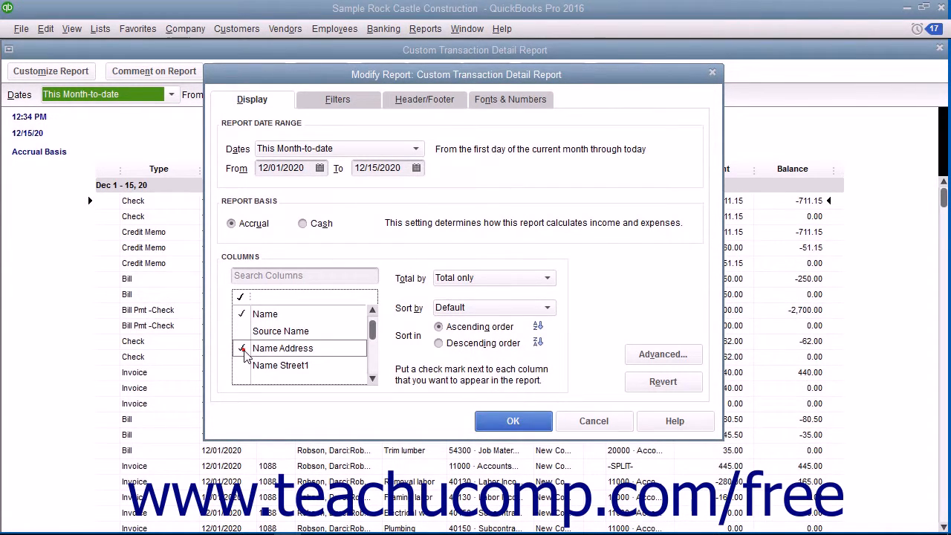
pyautogui.click(240, 332)
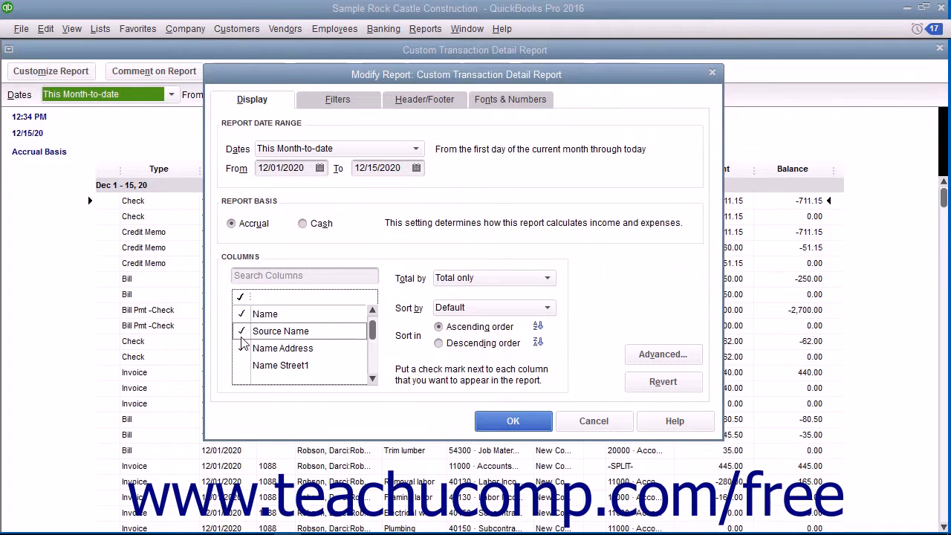
pyautogui.click(240, 349)
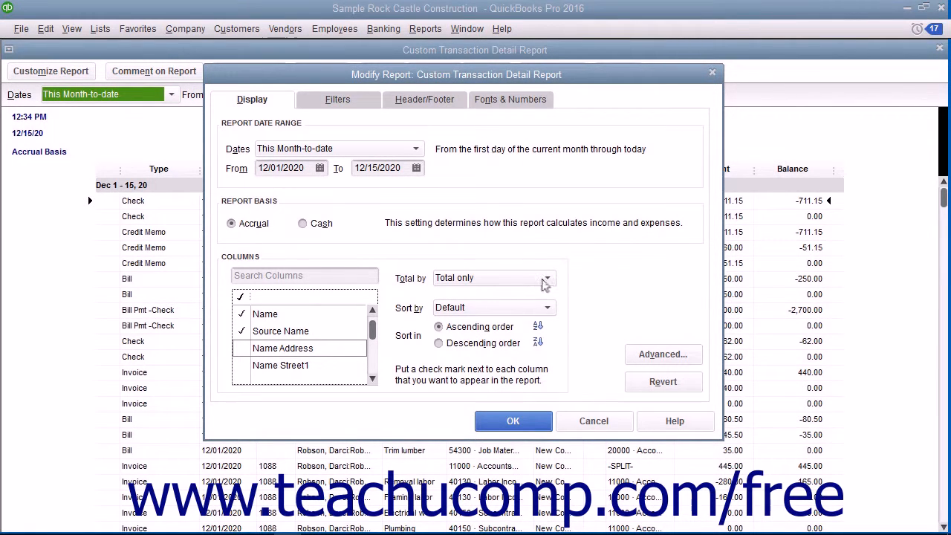
# Step: Review the Total by and Sort by choices of the transaction detail report, and set its sorting to descending order
pyautogui.click(547, 281)
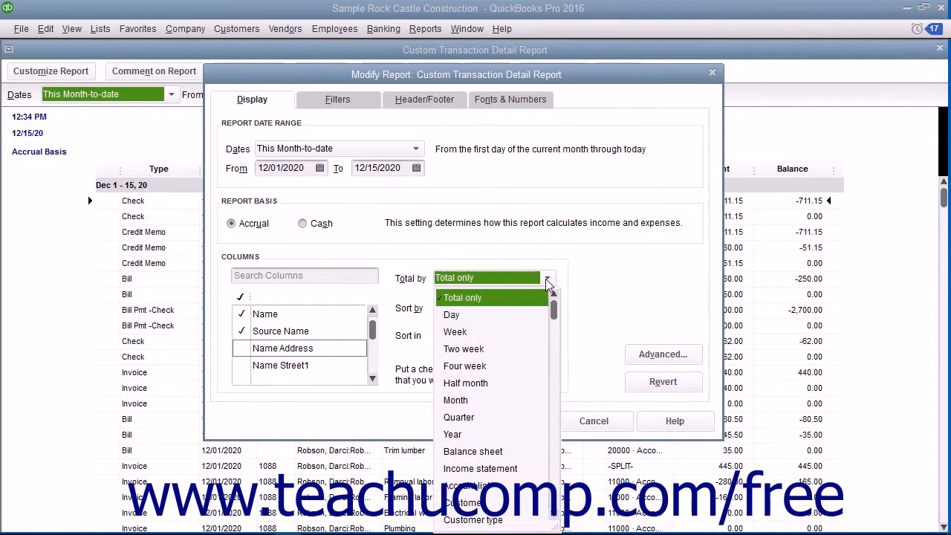
pyautogui.click(547, 282)
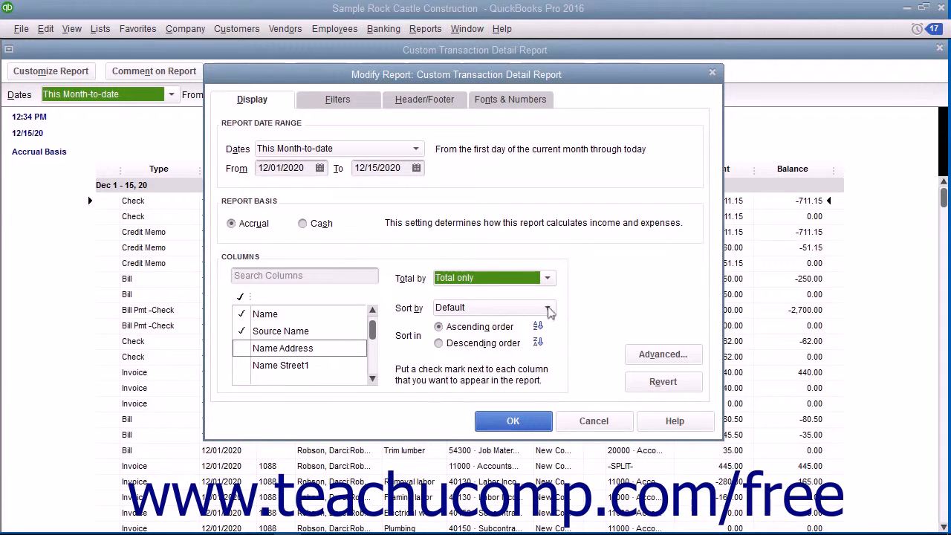
pyautogui.click(548, 309)
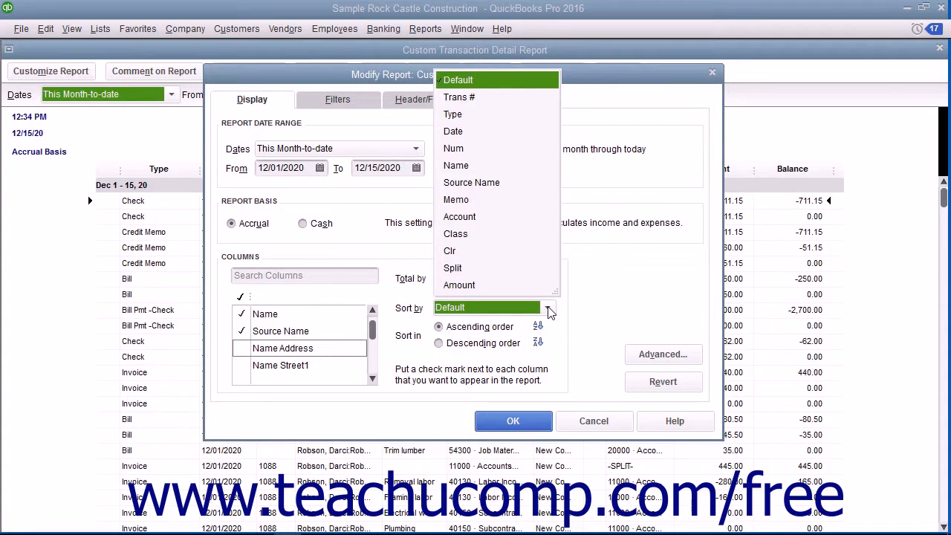
pyautogui.click(548, 309)
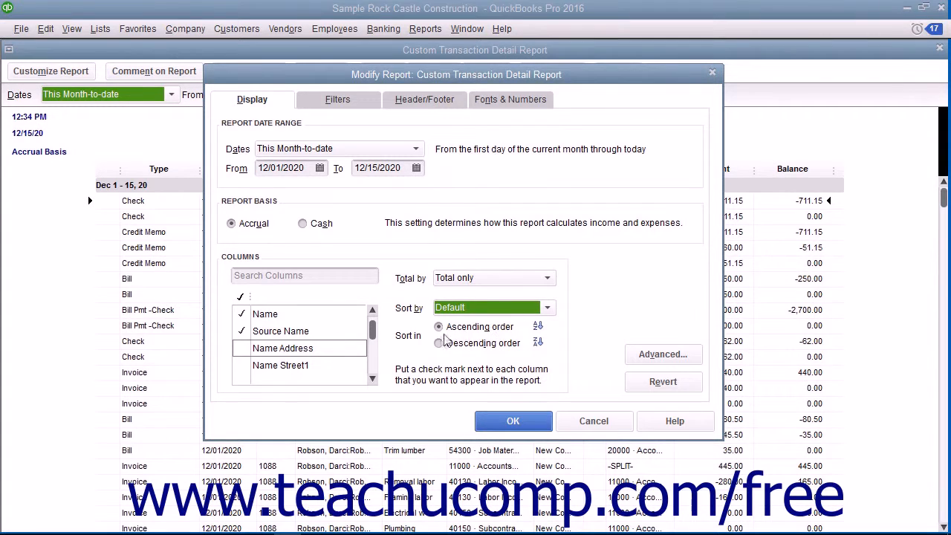
pyautogui.click(442, 328)
pyautogui.click(440, 344)
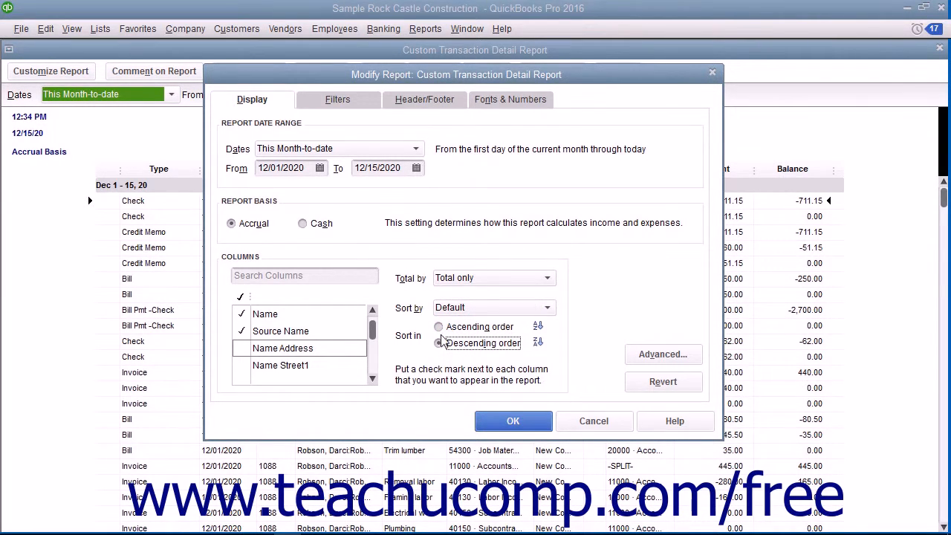
# Step: Set the transaction detail report's sorting to ascending order, and review its advanced Include and Open Balance / Aging options
pyautogui.click(442, 330)
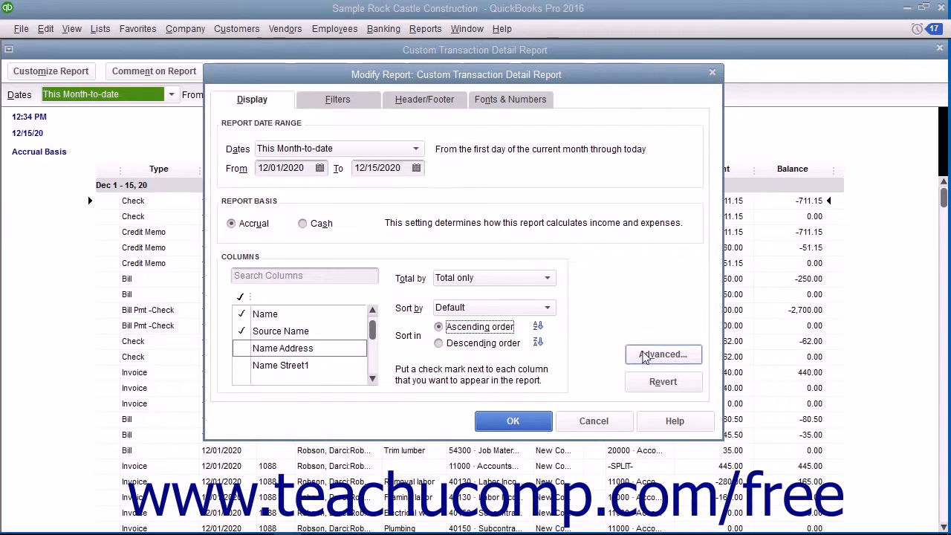
pyautogui.click(645, 356)
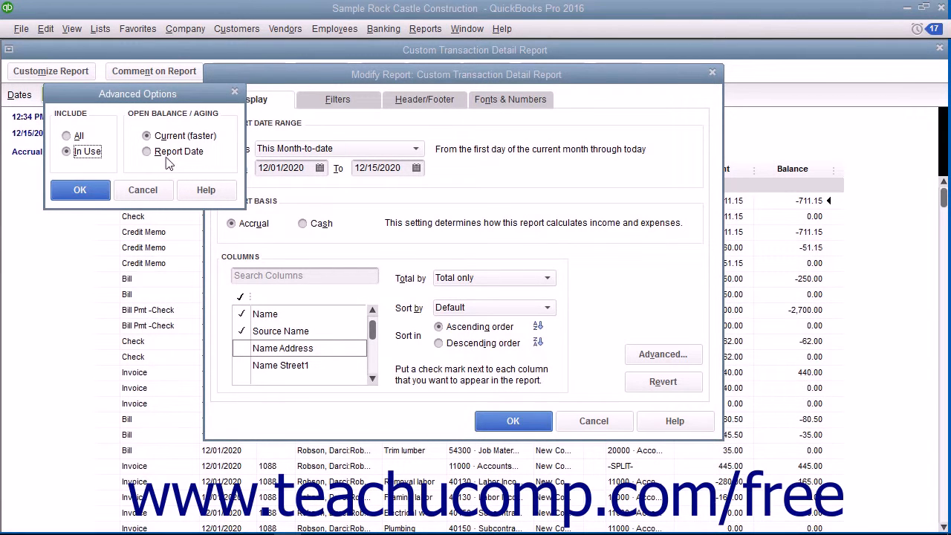
pyautogui.click(79, 191)
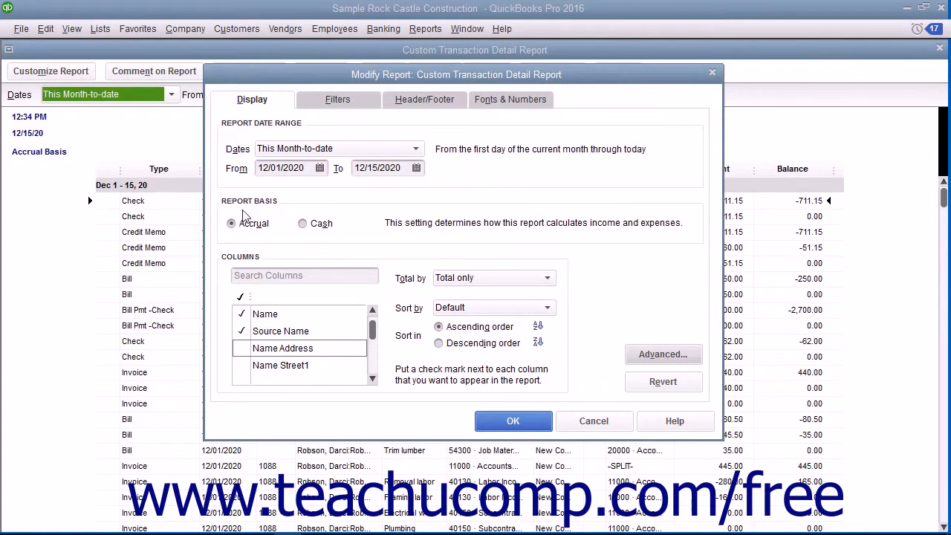
# Step: Close the transaction detail report without applying its modifications, and create a custom summary report
pyautogui.click(712, 72)
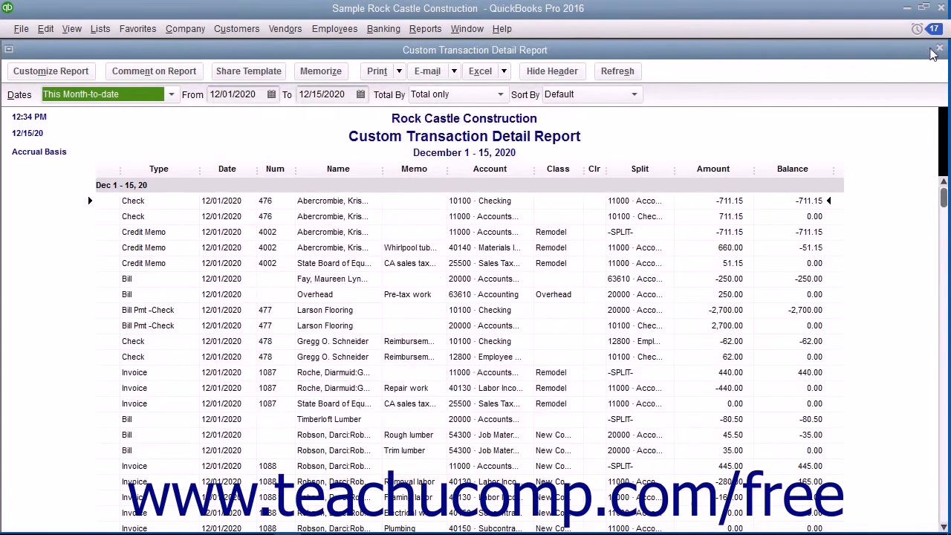
pyautogui.click(937, 50)
pyautogui.click(425, 29)
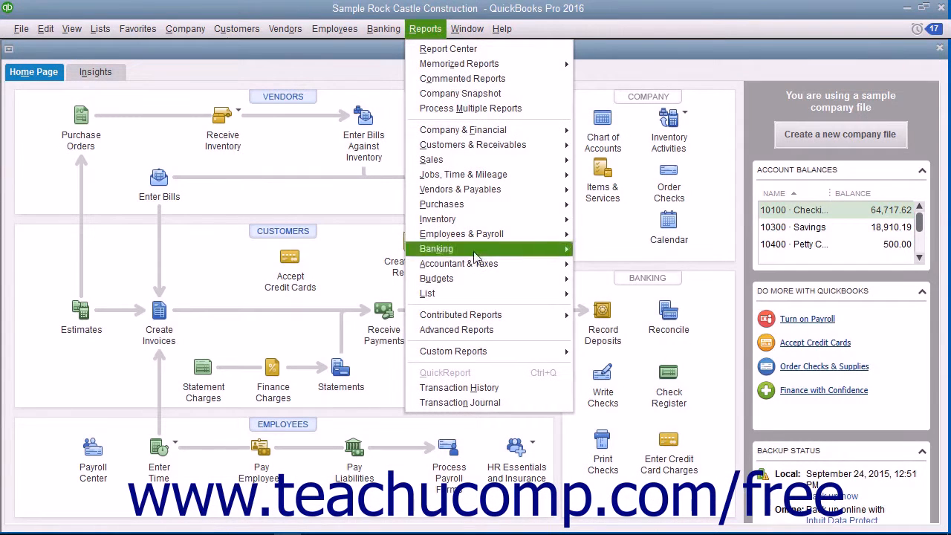
pyautogui.moveTo(483, 351)
pyautogui.click(598, 366)
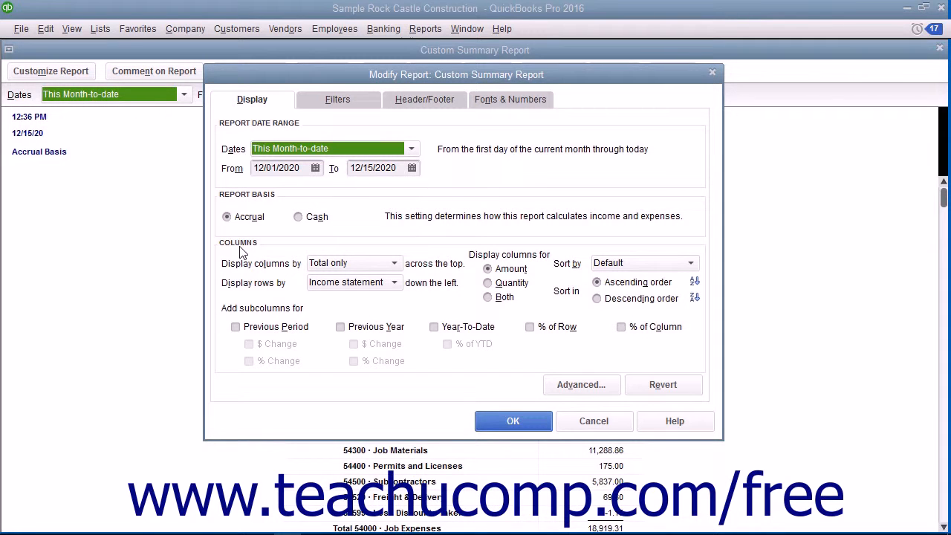
# Step: Review the choices for displaying columns, displaying rows and sorting in the summary report, keeping ascending order
pyautogui.click(369, 264)
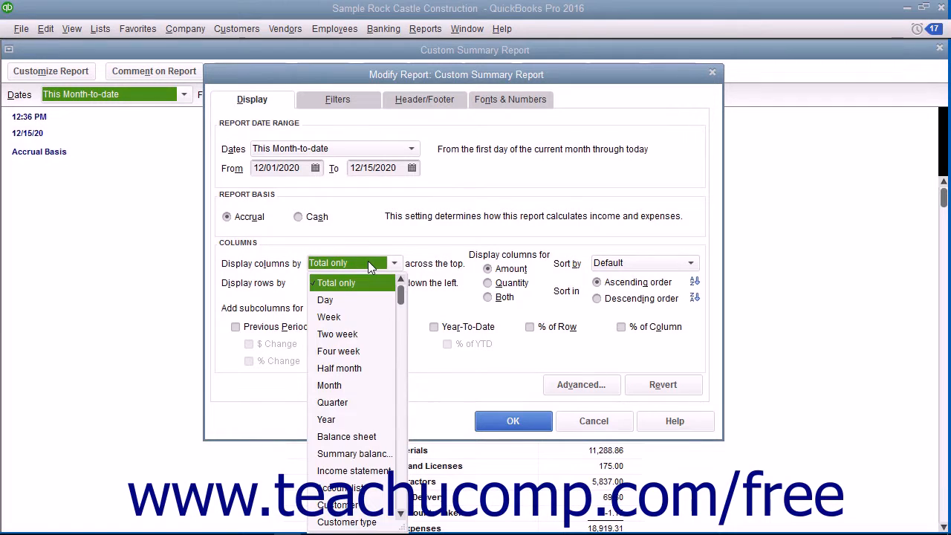
pyautogui.click(368, 263)
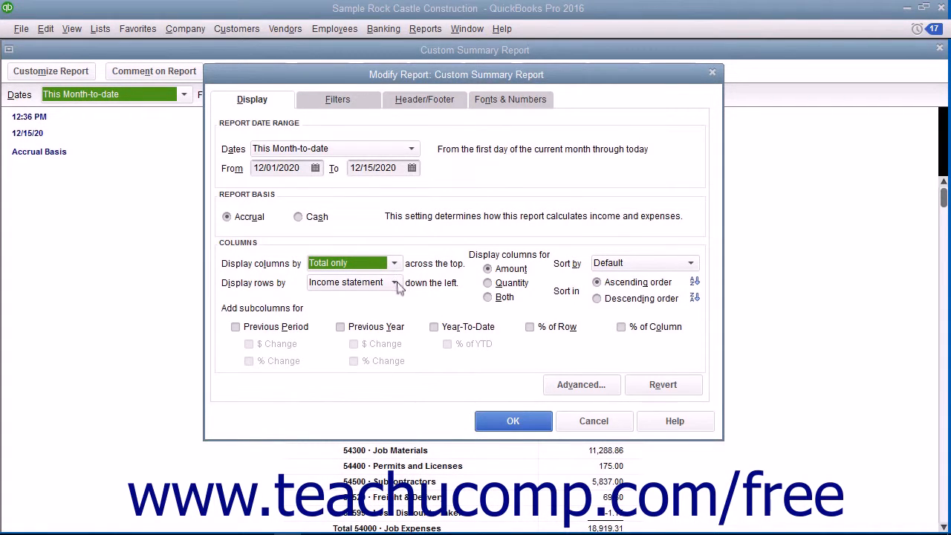
pyautogui.click(395, 284)
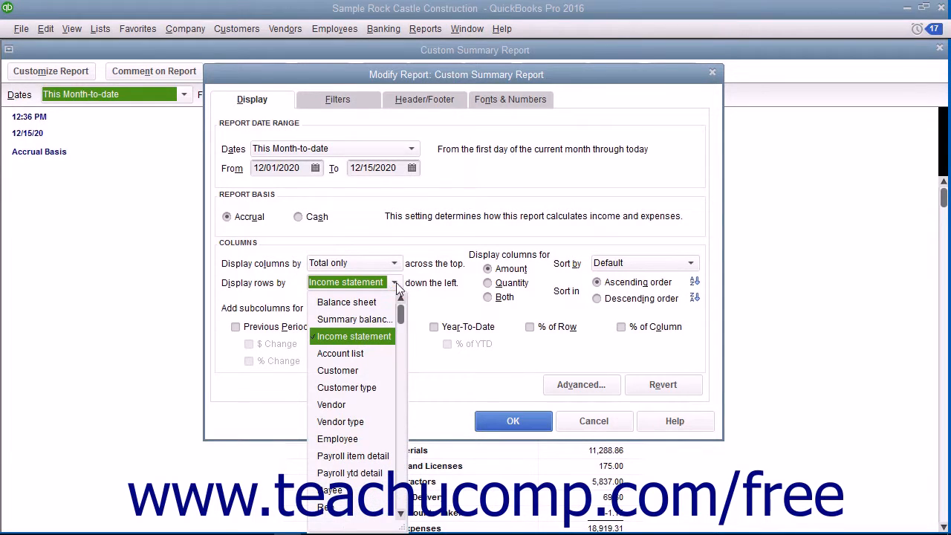
pyautogui.click(396, 284)
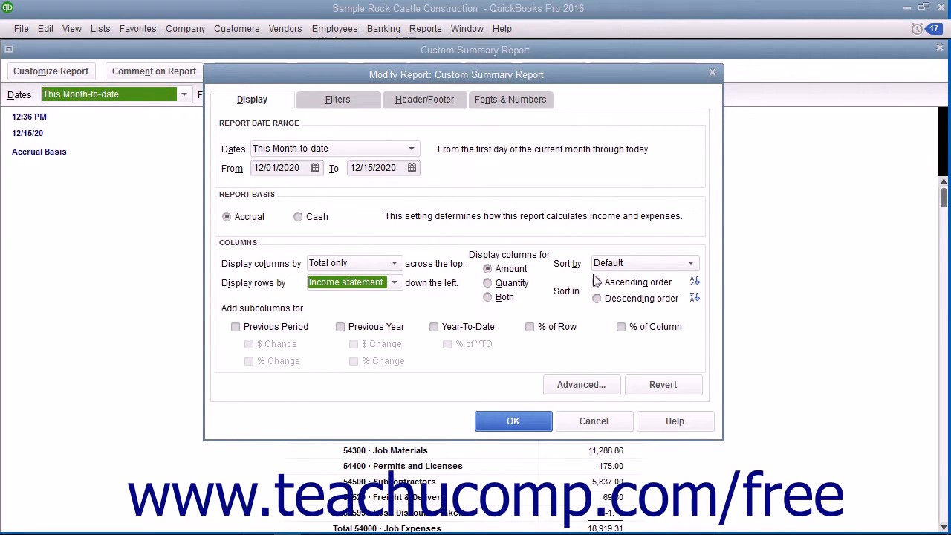
pyautogui.click(615, 263)
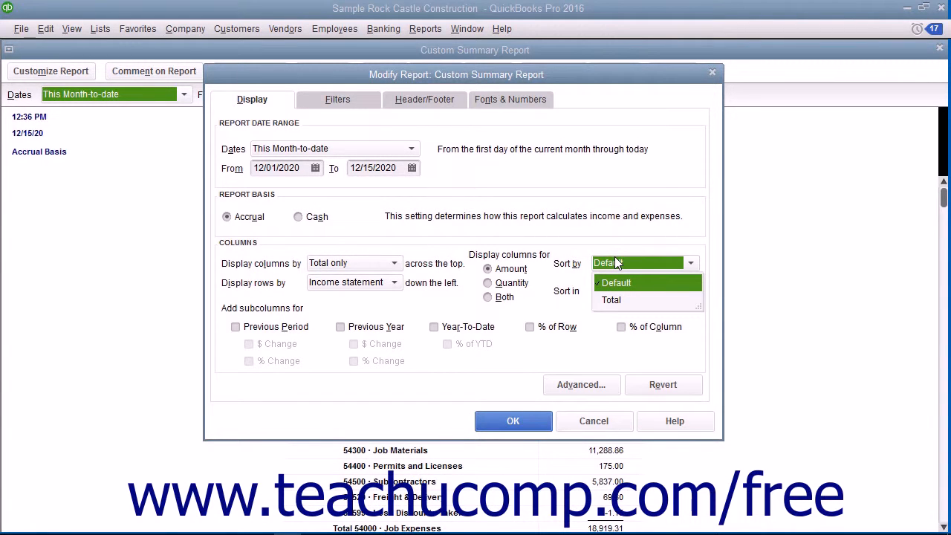
pyautogui.click(615, 258)
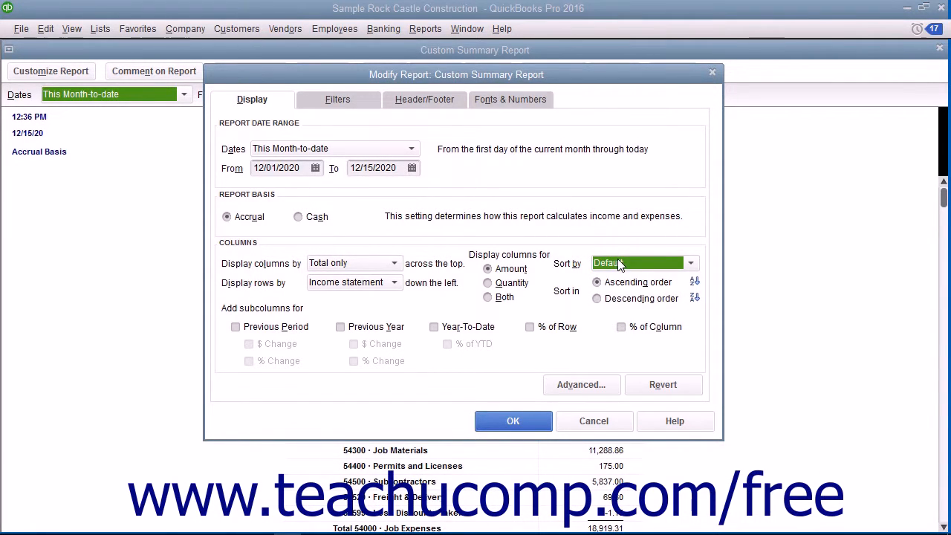
pyautogui.click(612, 285)
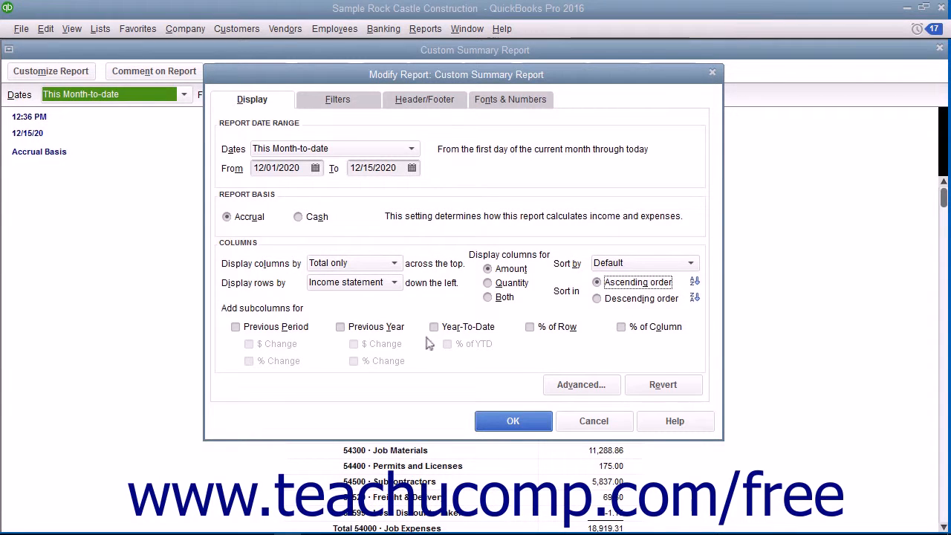
# Step: Add Previous Period subcolumns with $ Change and % Change to the summary report
pyautogui.click(273, 331)
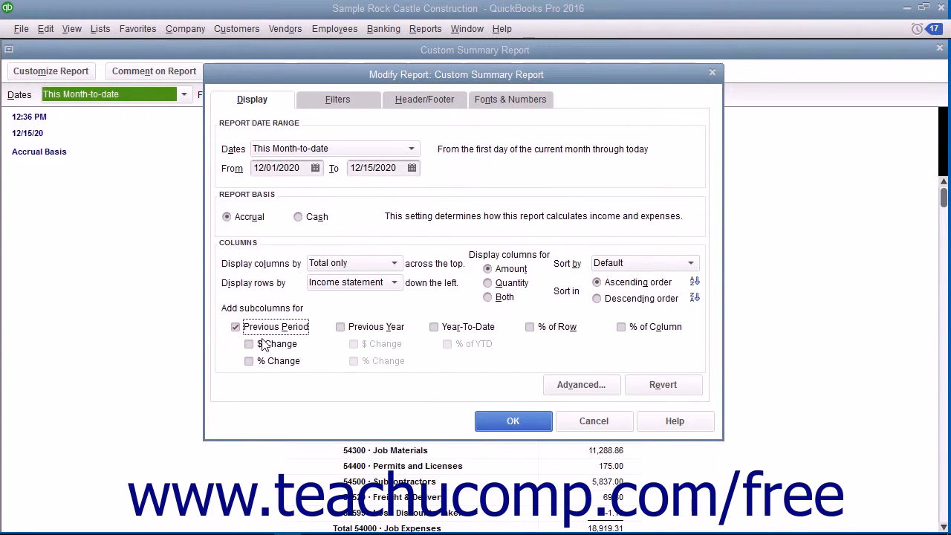
pyautogui.click(249, 361)
pyautogui.click(249, 344)
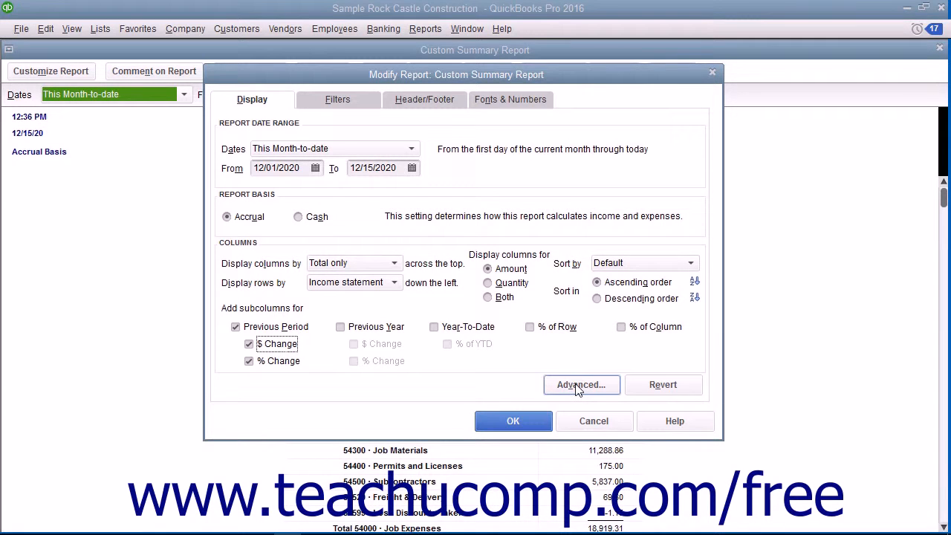
# Step: Review the summary report's advanced row, column and reporting calendar options, and cancel the report modifications
pyautogui.click(578, 387)
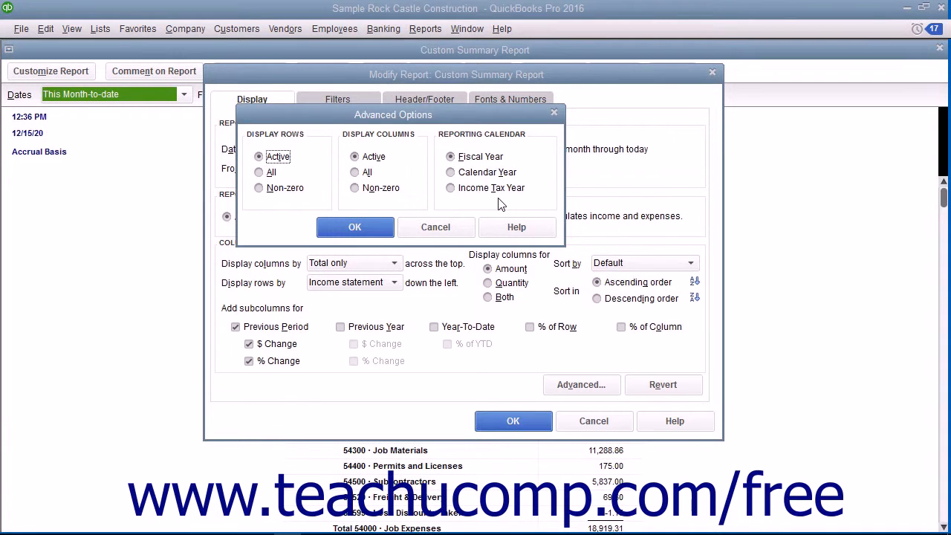
pyautogui.click(355, 228)
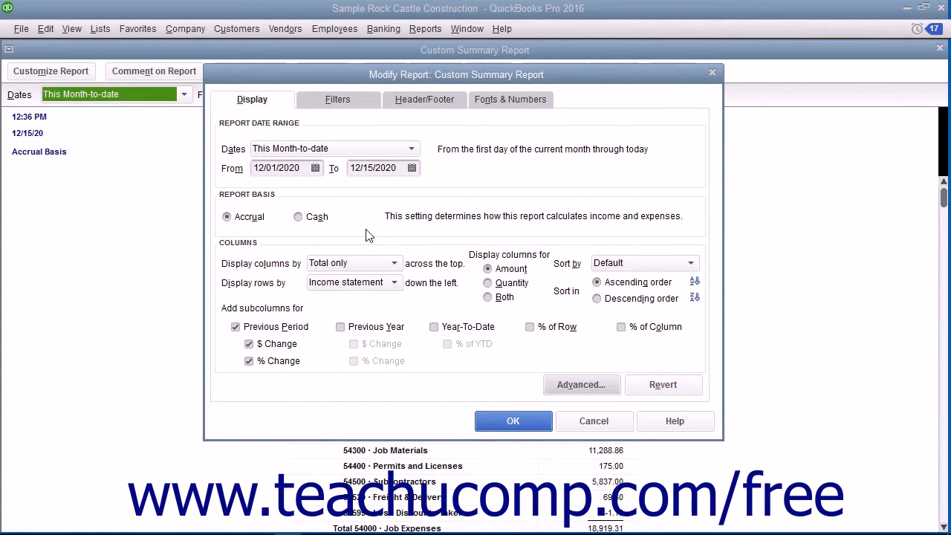
pyautogui.click(587, 421)
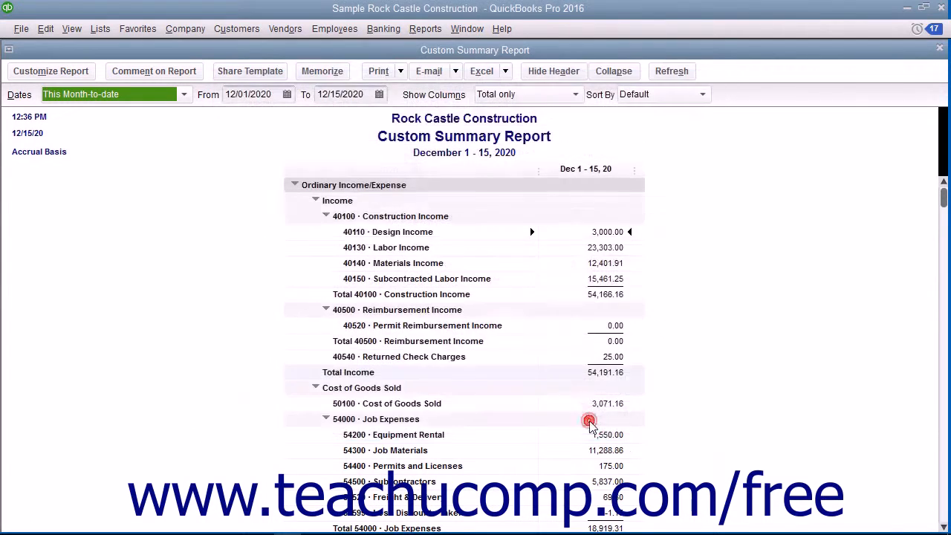
# Step: Close the custom summary report and open the Open Invoices report from the customer and receivables reports
pyautogui.click(939, 49)
pyautogui.click(425, 28)
pyautogui.moveTo(473, 144)
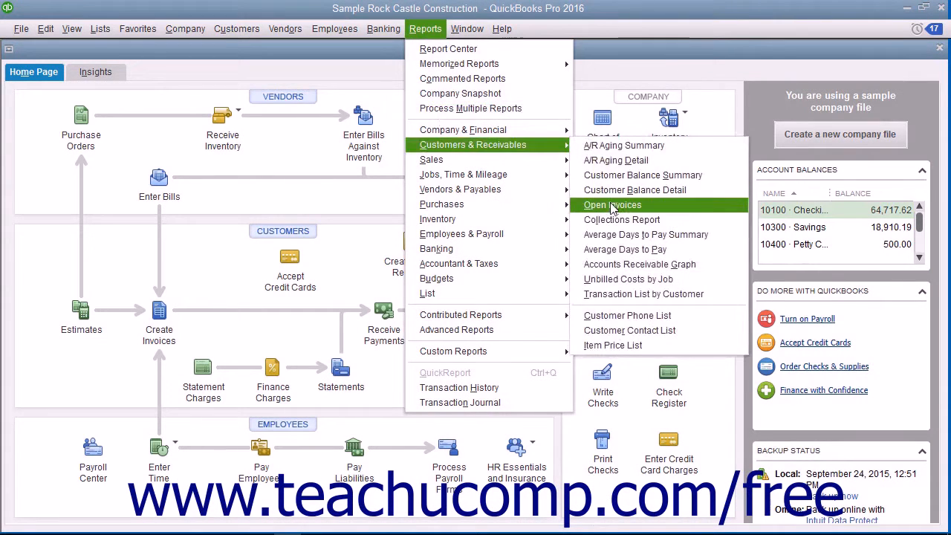
pyautogui.click(612, 205)
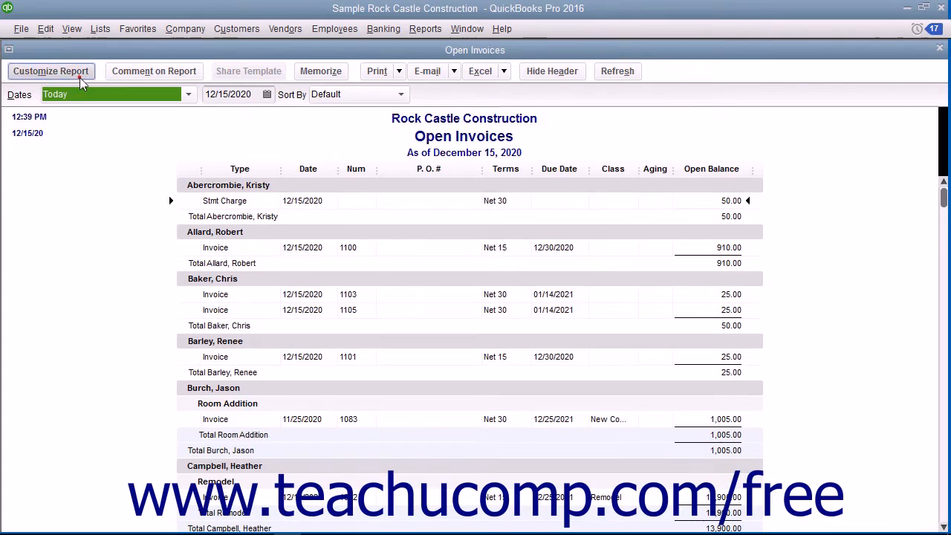
# Step: Customize the Open Invoices report by setting its Paid Status filter to Closed
pyautogui.click(79, 78)
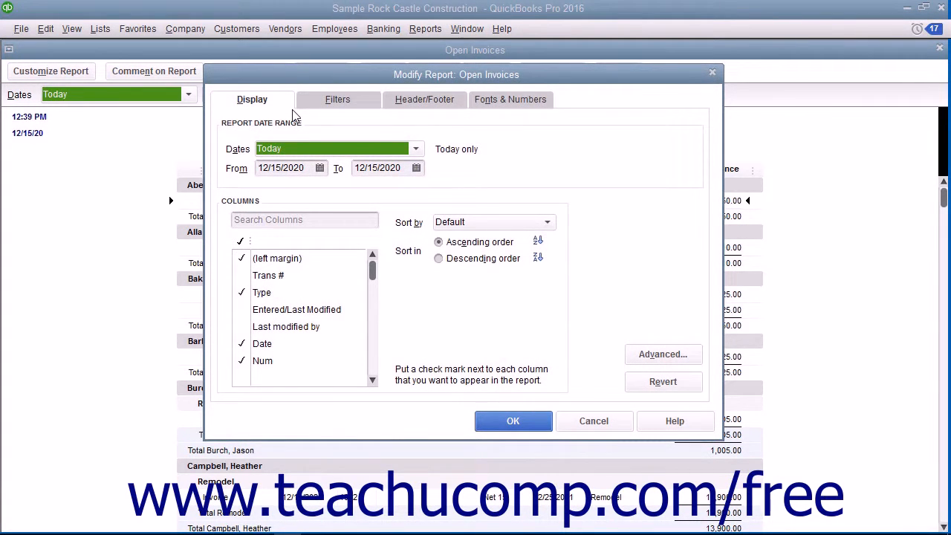
pyautogui.click(342, 104)
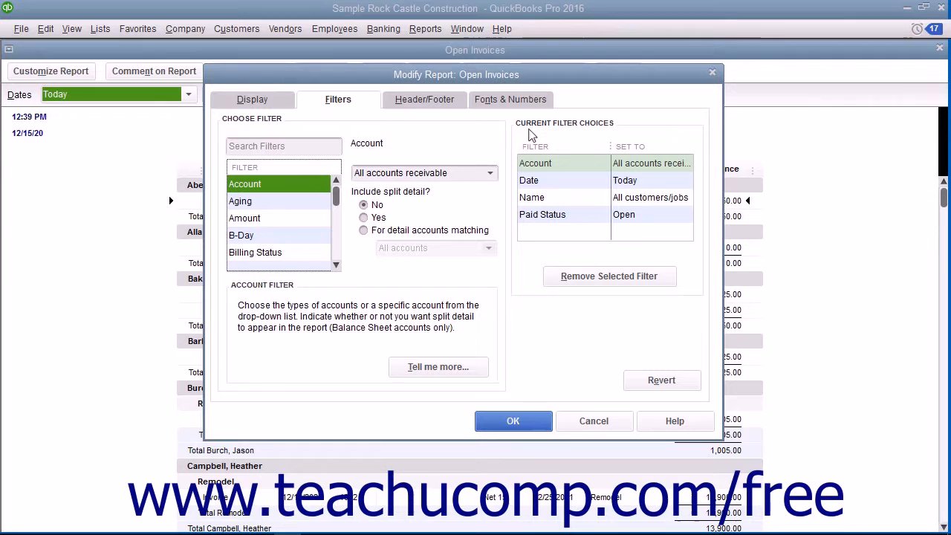
pyautogui.click(545, 215)
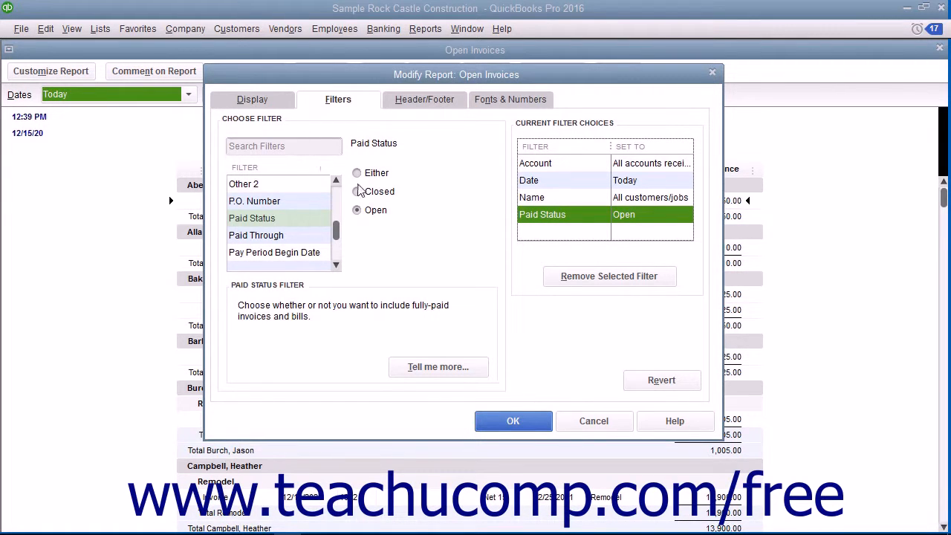
pyautogui.click(357, 192)
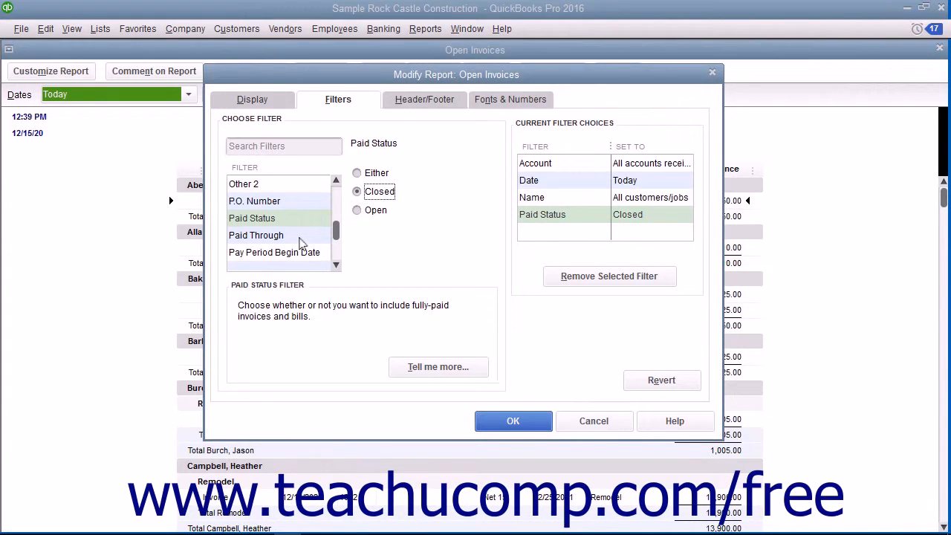
# Step: Add a Paid Through filter set to Today, and remove it from the current filter choices
pyautogui.click(301, 236)
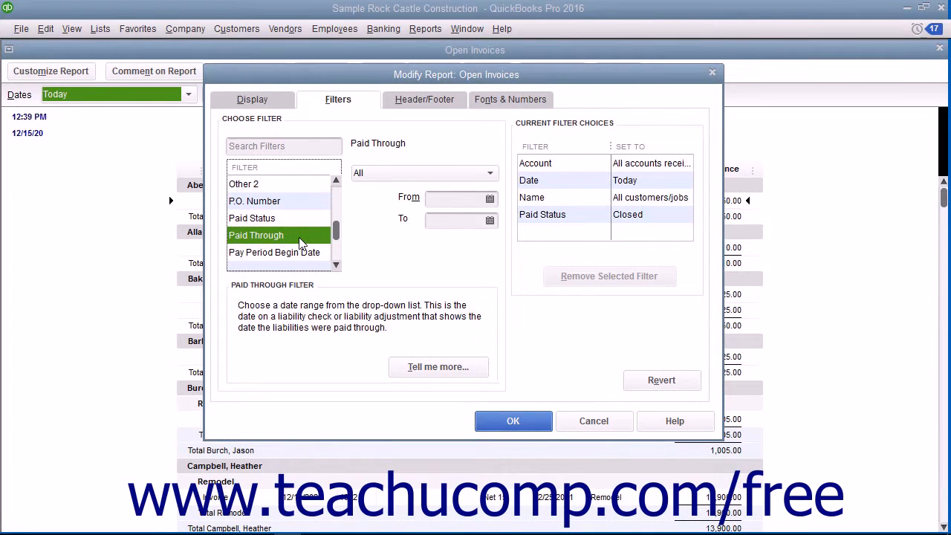
pyautogui.click(450, 175)
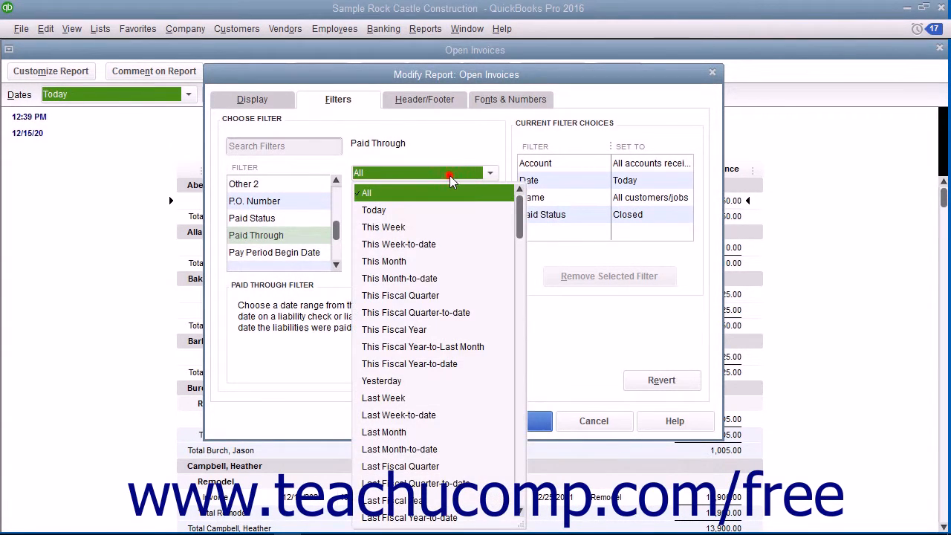
pyautogui.click(405, 210)
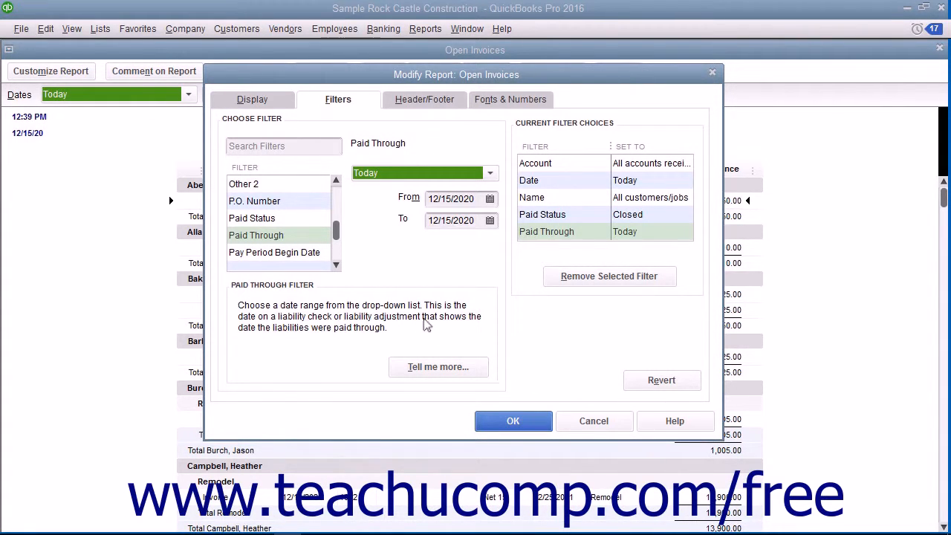
pyautogui.click(550, 235)
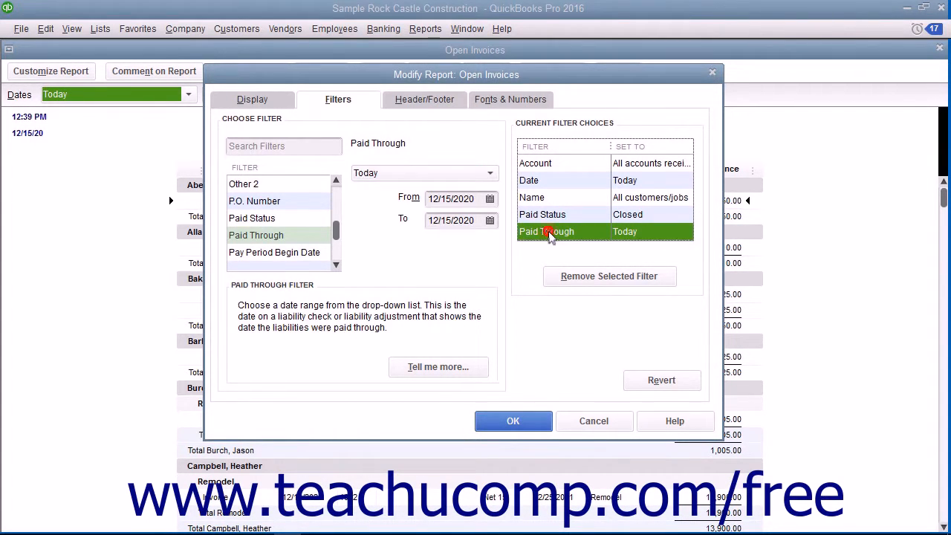
pyautogui.click(584, 282)
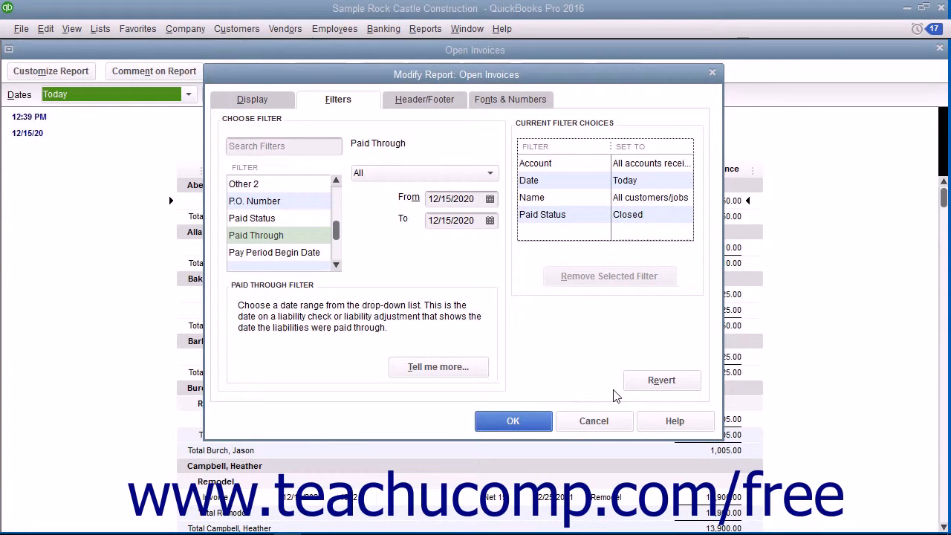
# Step: Set the report title in the header to "Closed Invoices", and review the page alignment choices, keeping Standard
pyautogui.click(428, 100)
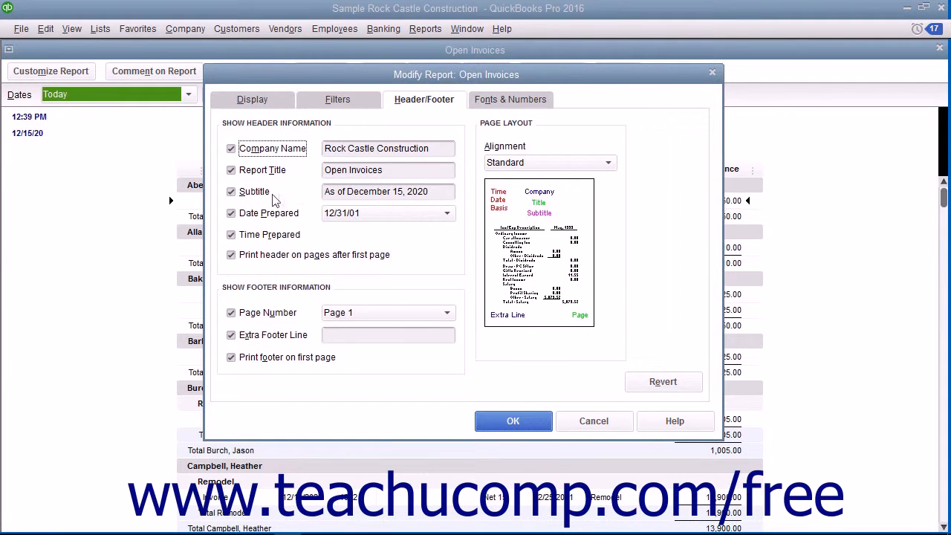
pyautogui.tripleClick(347, 173)
pyautogui.write('Closed Invoices')
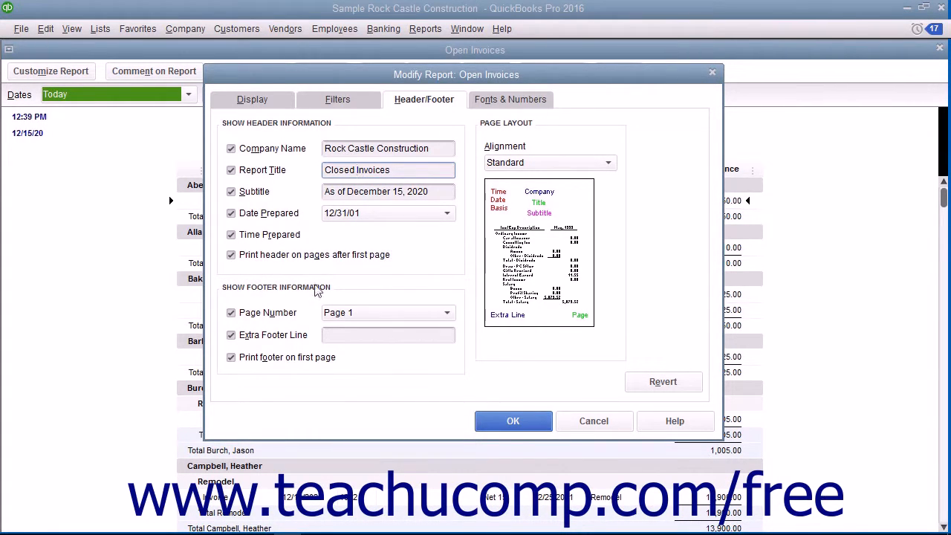
pyautogui.click(607, 164)
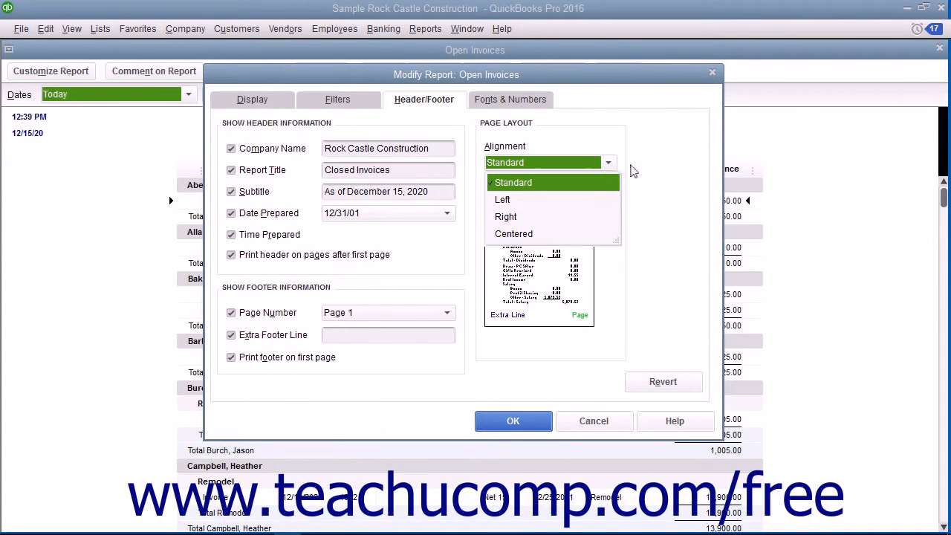
pyautogui.click(658, 162)
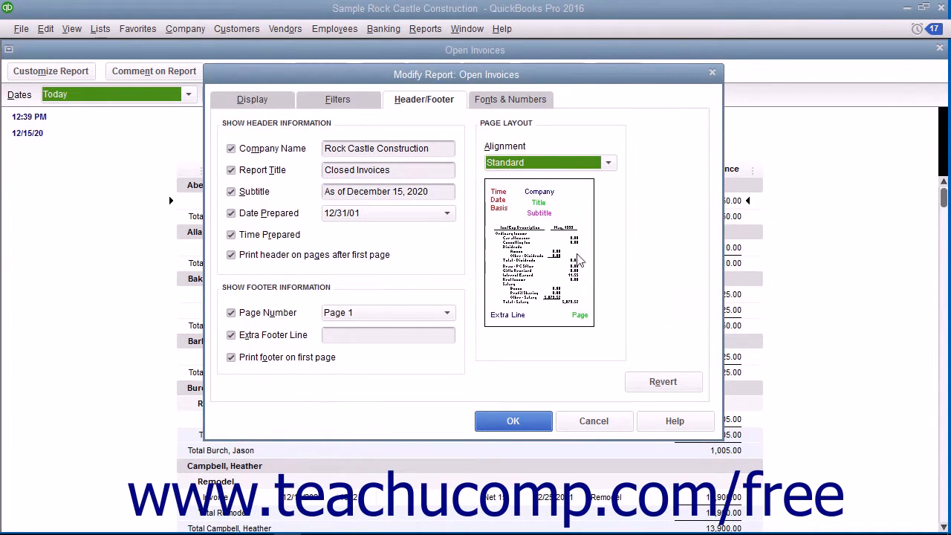
# Step: Set the Report Title font color to Red without changing related fonts, and apply the modifications to the Open Invoices report
pyautogui.click(532, 105)
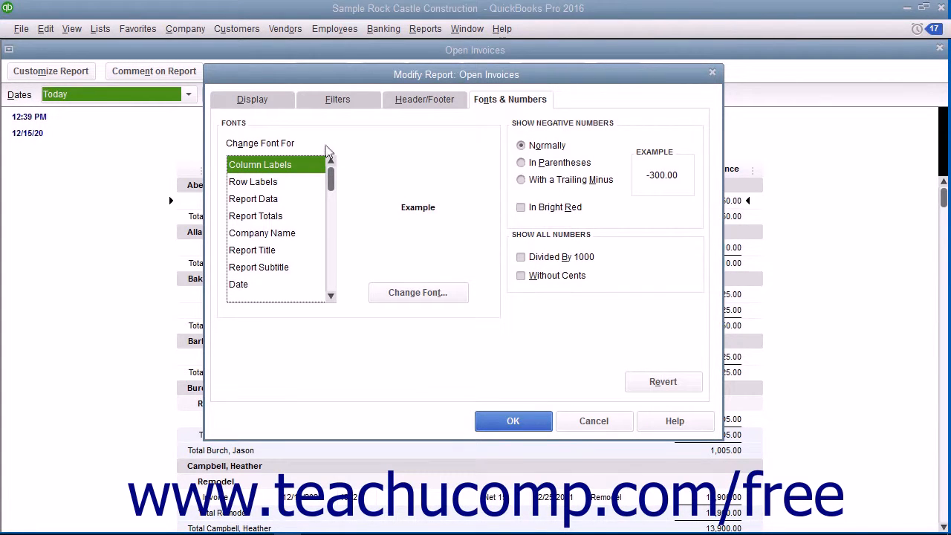
pyautogui.click(276, 251)
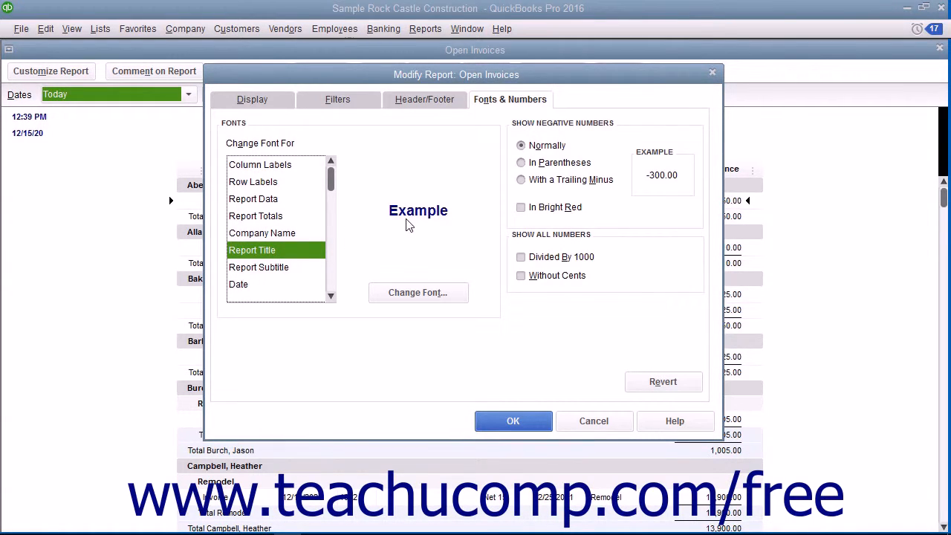
pyautogui.click(418, 293)
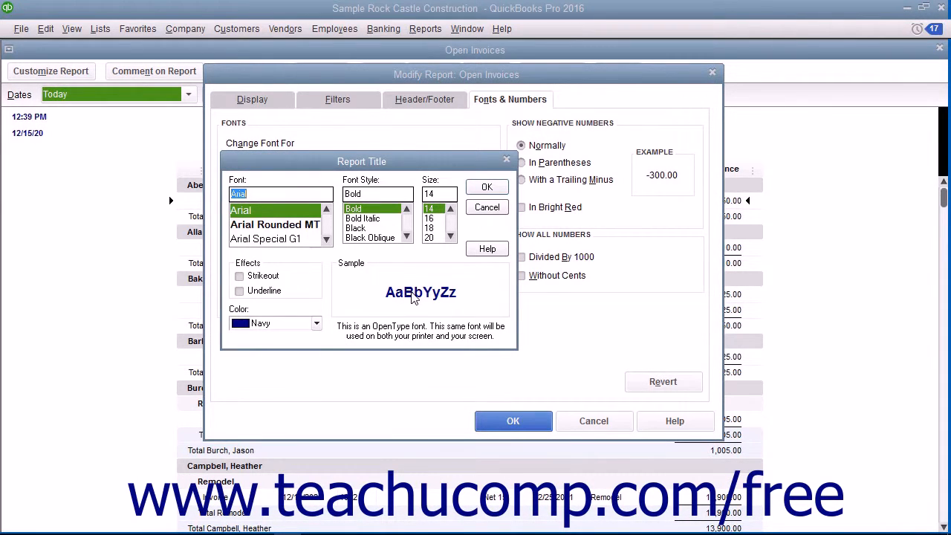
pyautogui.click(316, 324)
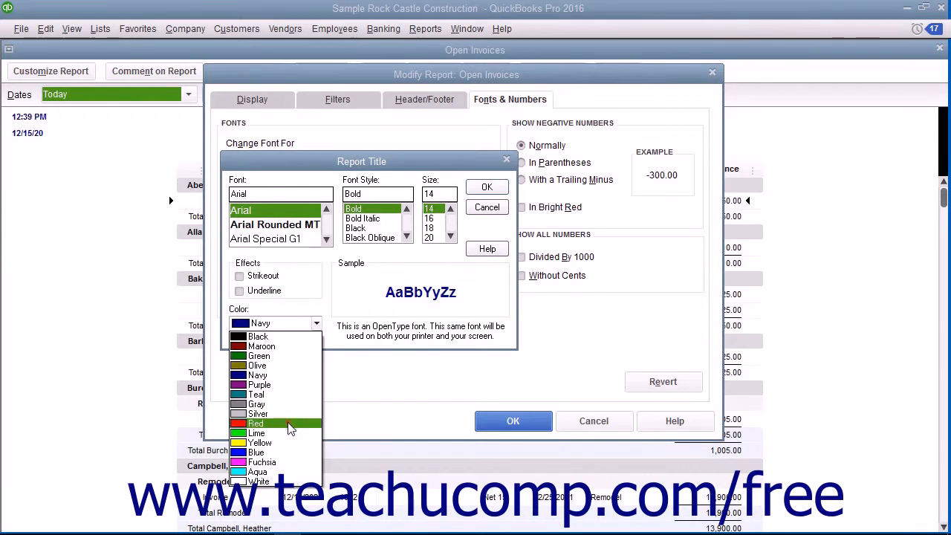
pyautogui.click(290, 423)
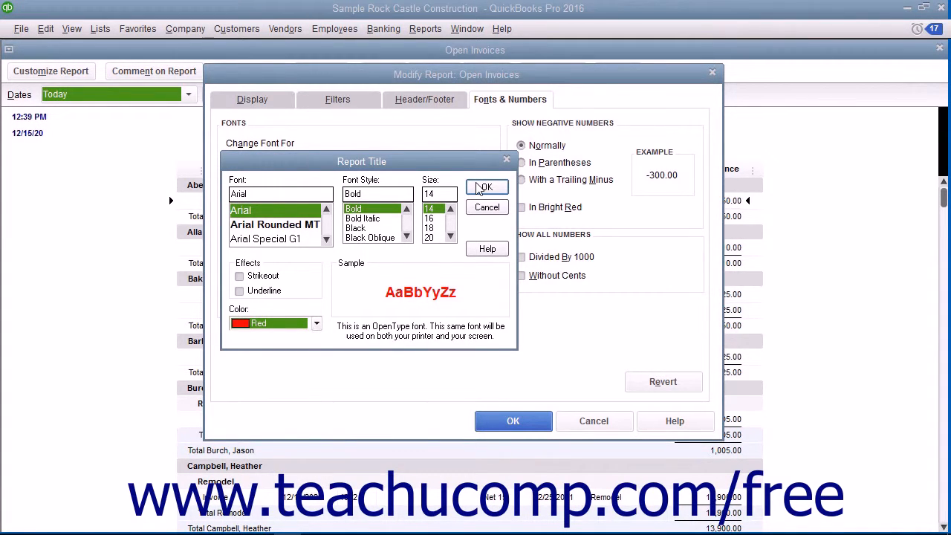
pyautogui.click(482, 187)
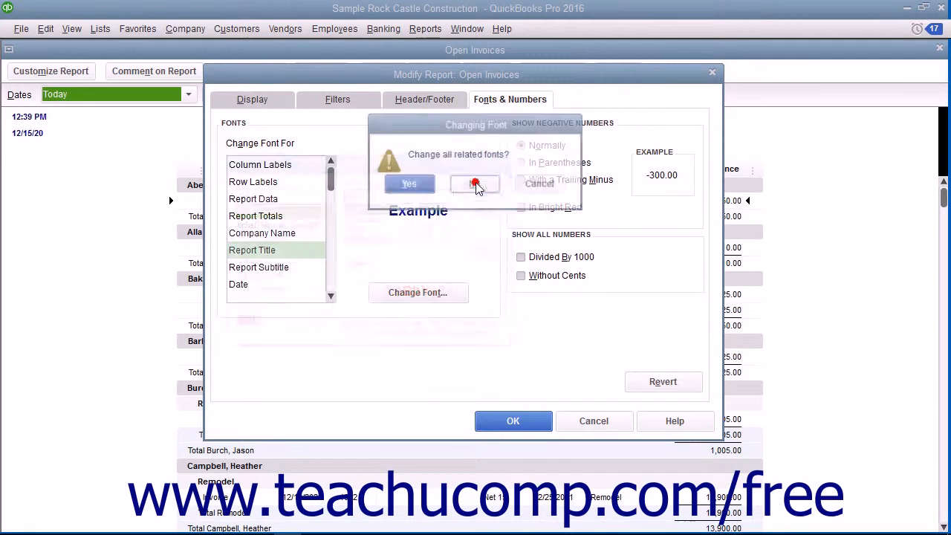
pyautogui.click(475, 182)
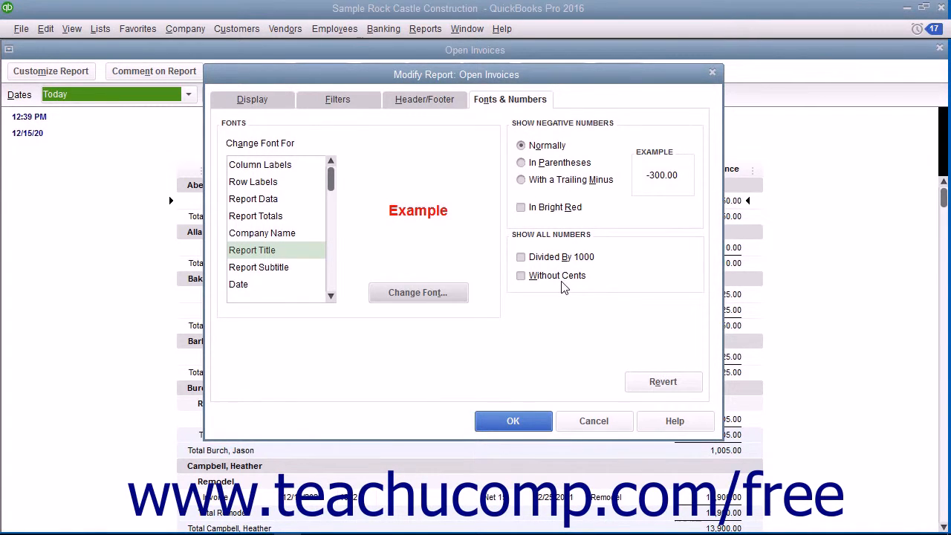
pyautogui.click(528, 422)
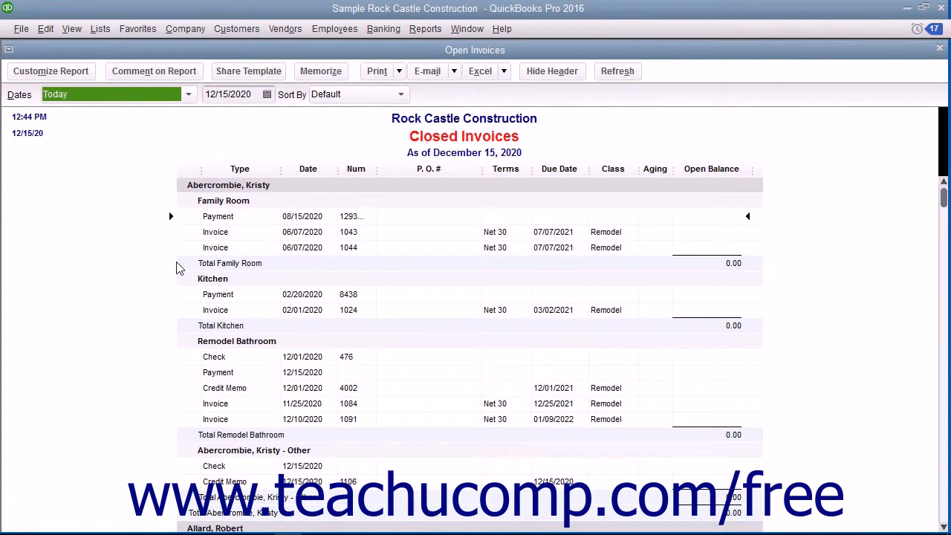